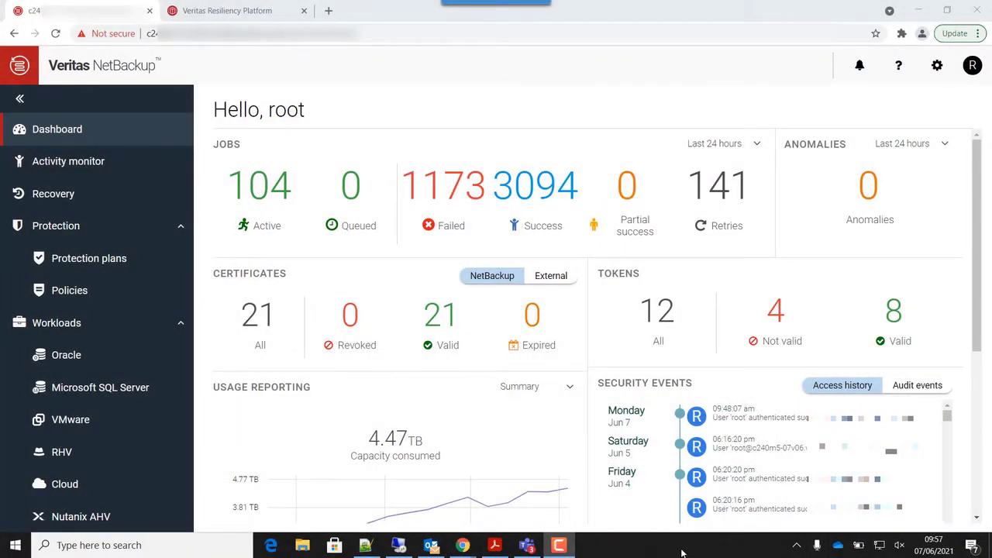
Start a protection plan named BizCrit_CDP for the VMware workload with Continuous Data Protection enabled
left_click(108, 258)
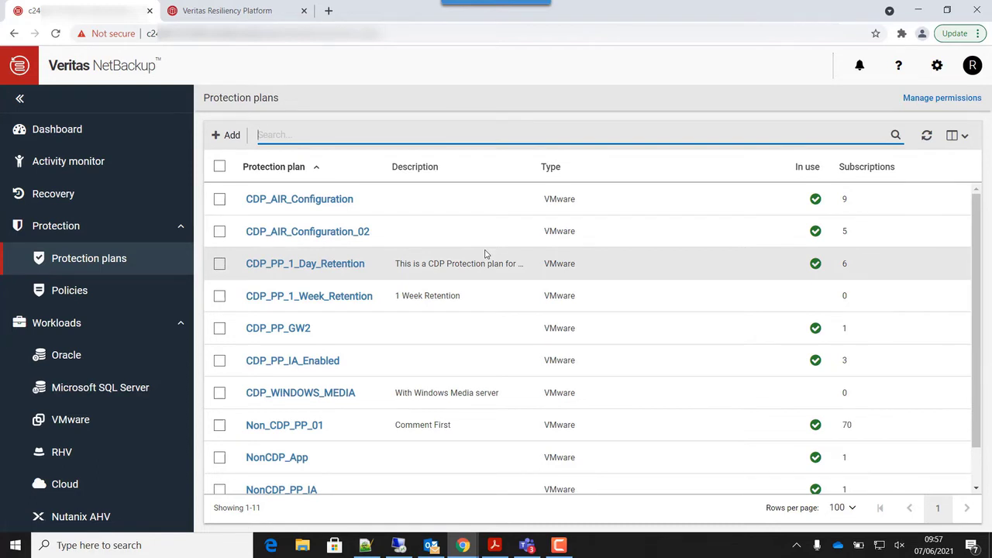
left_click(227, 136)
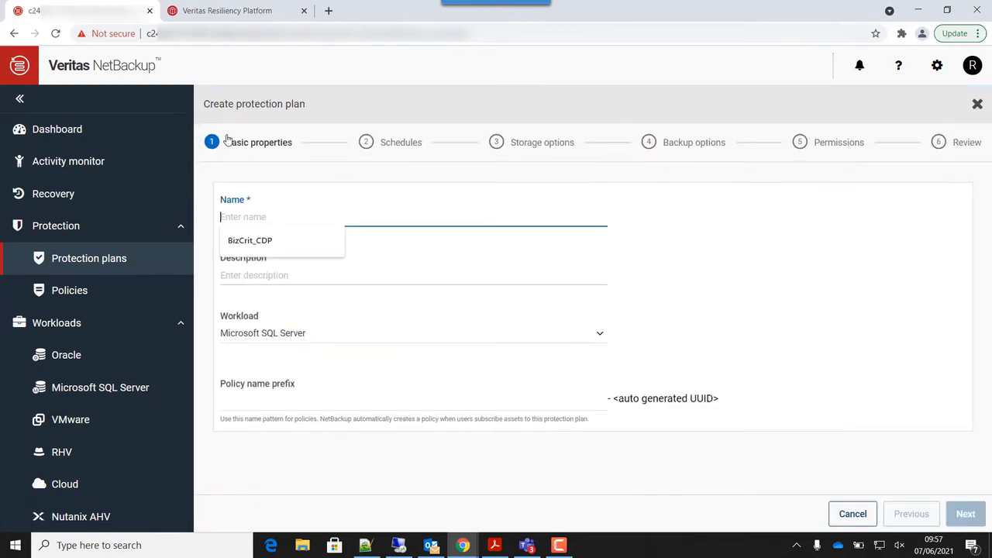
left_click(240, 241)
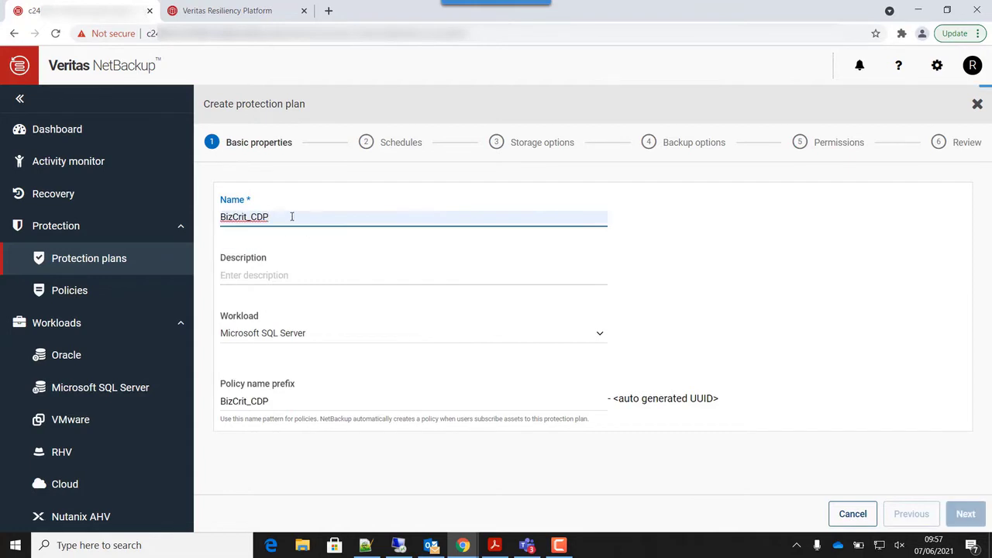
left_click(268, 335)
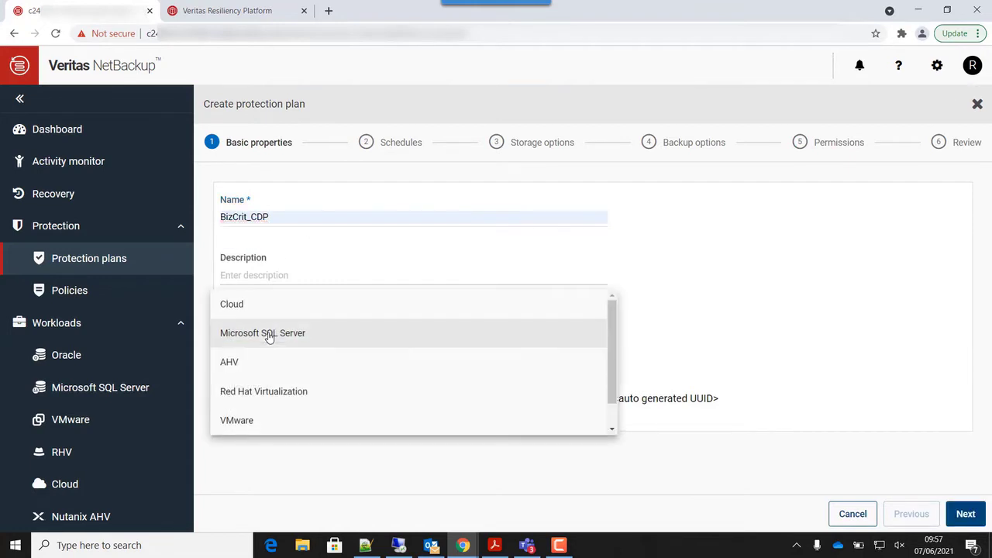
left_click(253, 420)
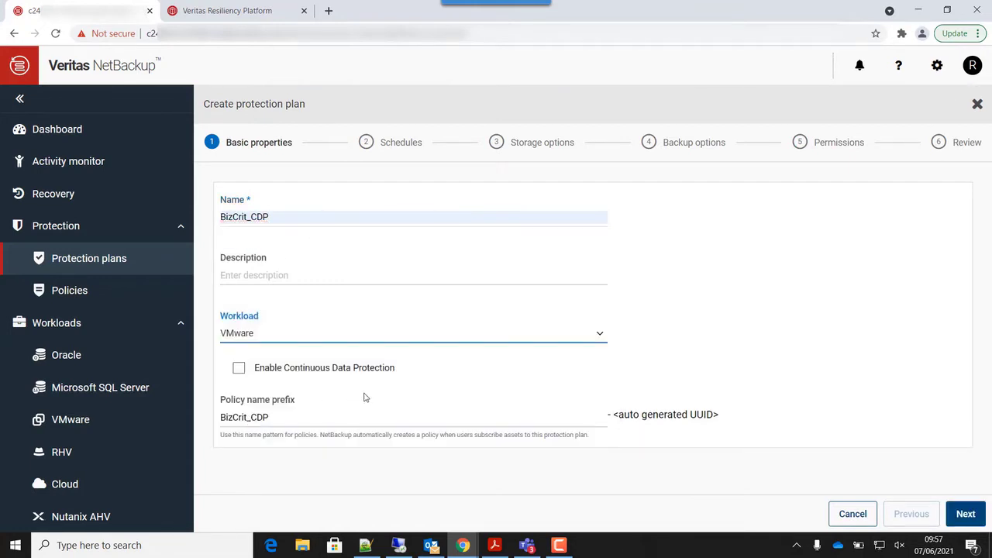
left_click(239, 370)
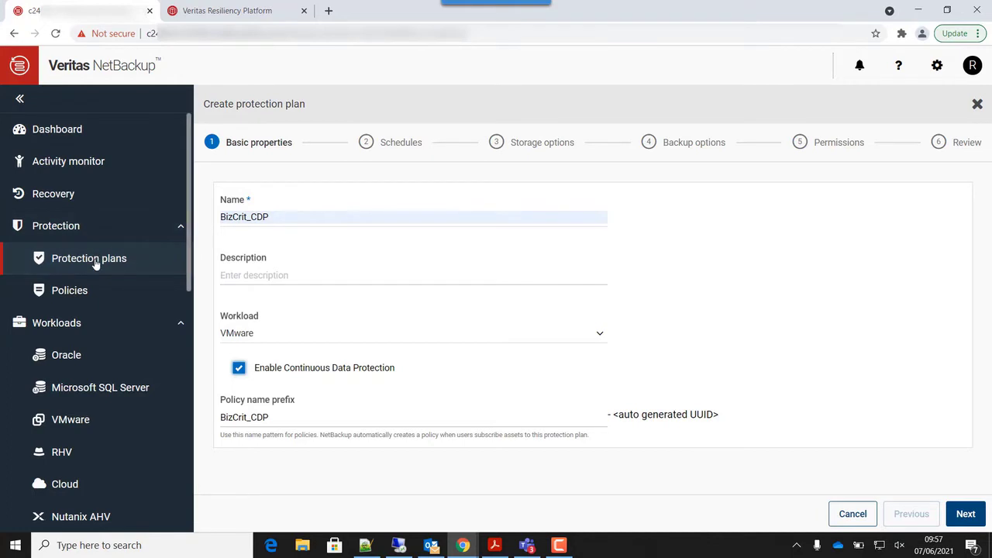
Open the form for adding a continuous data protection gateway in the VMware settings and examine its host name and storage path fields
left_click(84, 421)
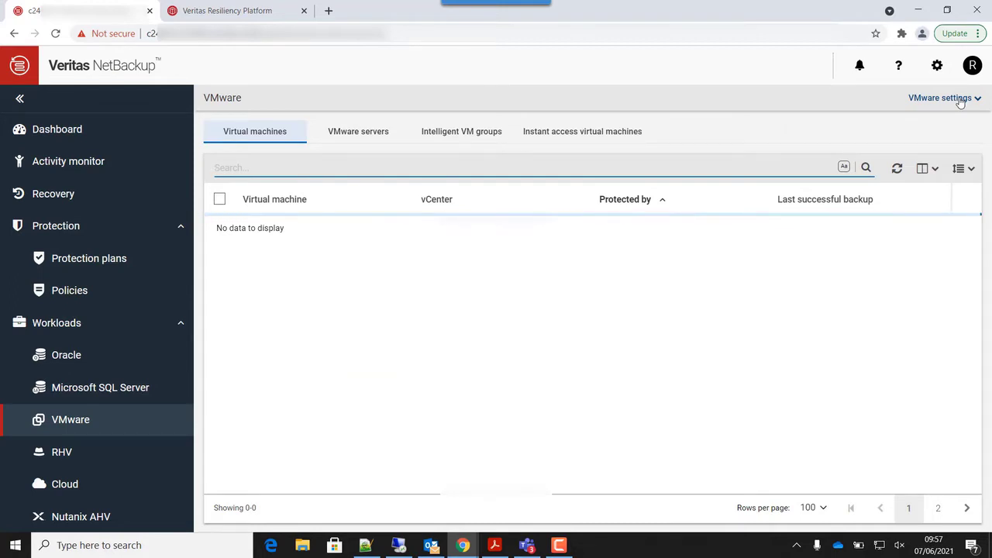
left_click(960, 101)
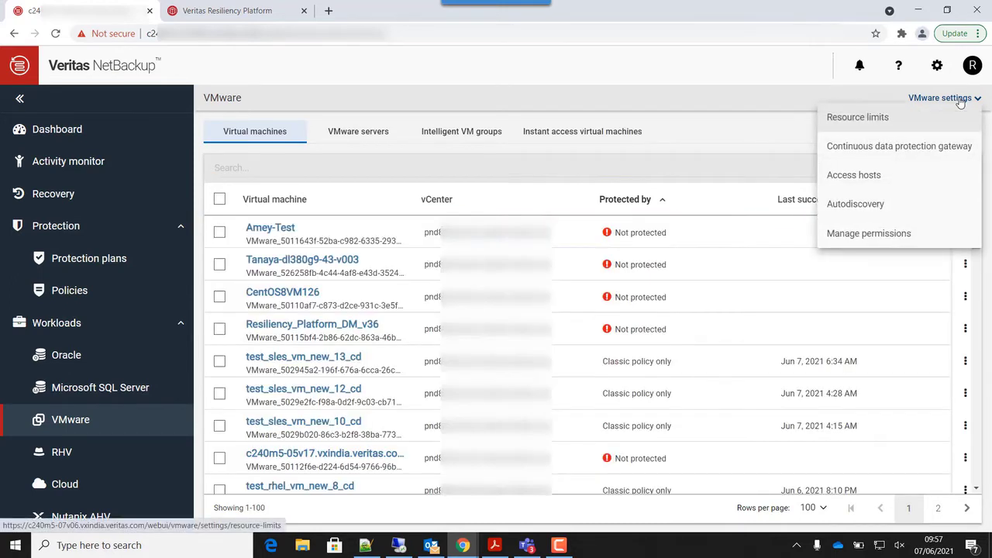
left_click(879, 147)
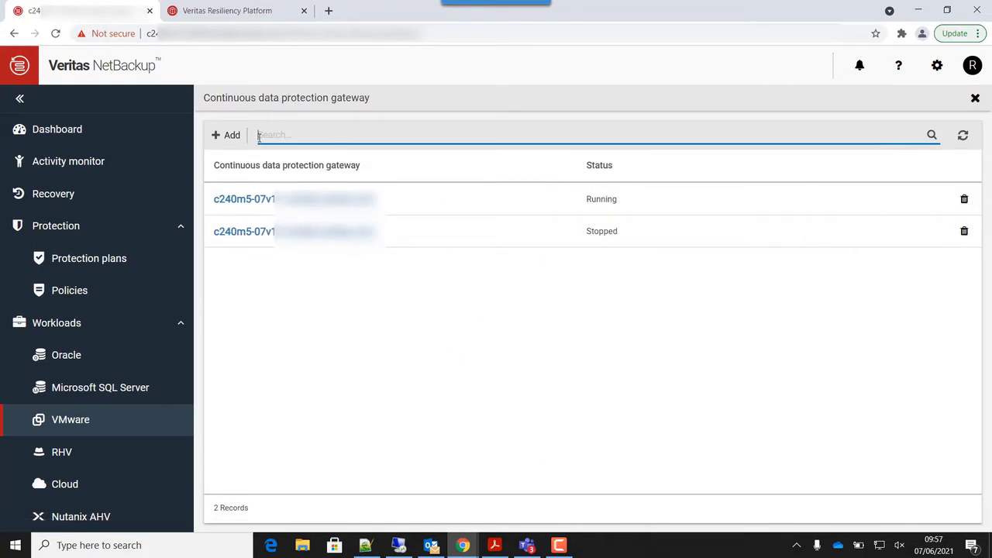
left_click(221, 134)
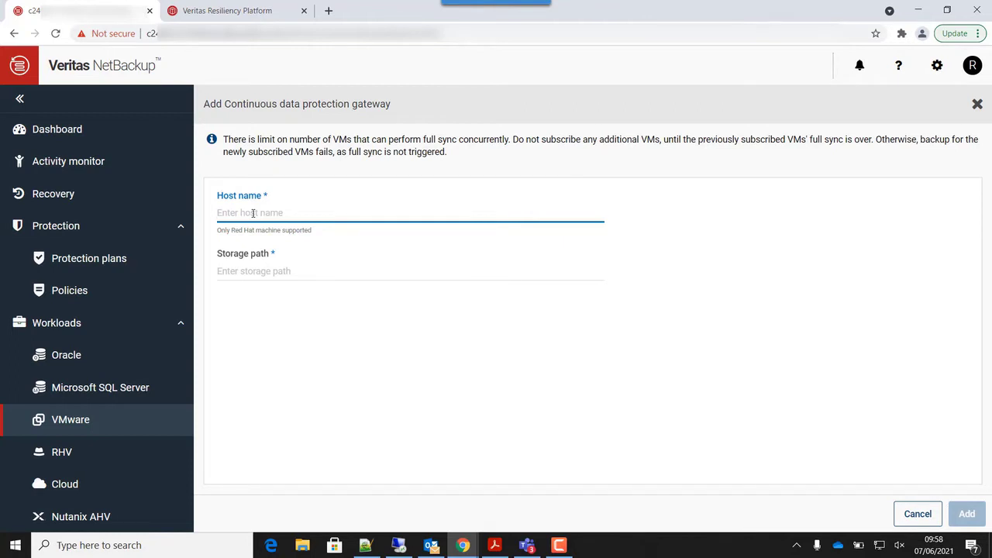
left_click(251, 270)
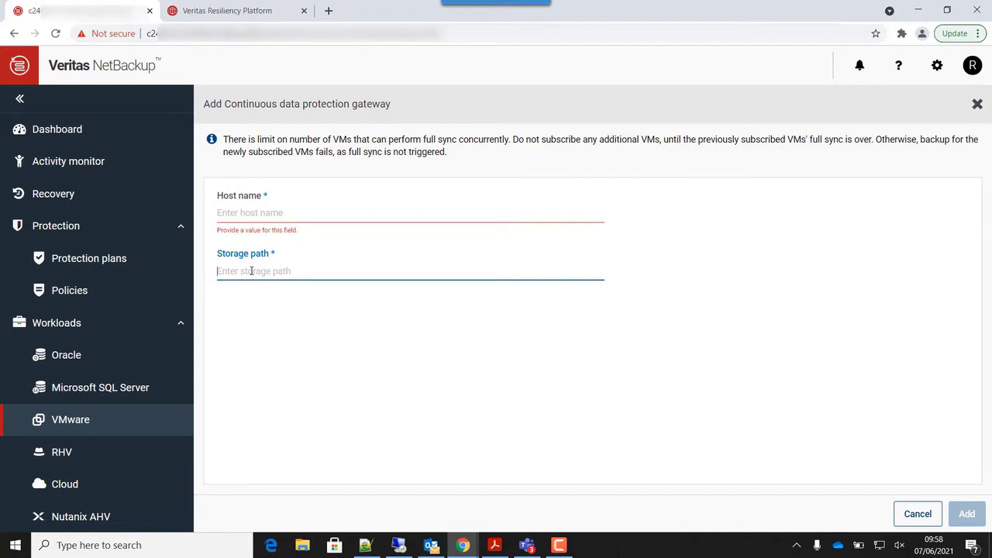
Draft the BizCrit_CDP protection plan for VMware with Continuous Data Protection enabled, view its schedule settings, and cancel the plan
left_click(95, 259)
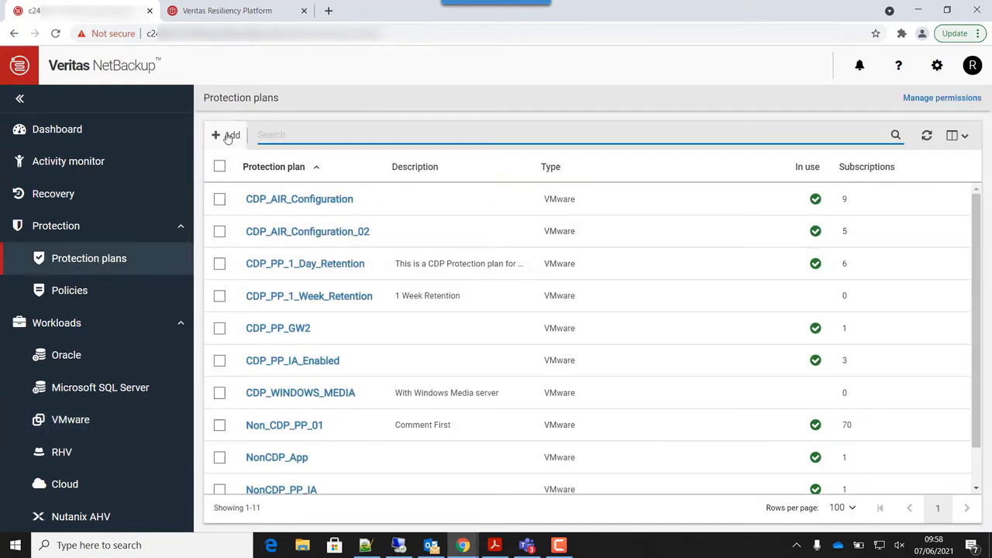
left_click(229, 137)
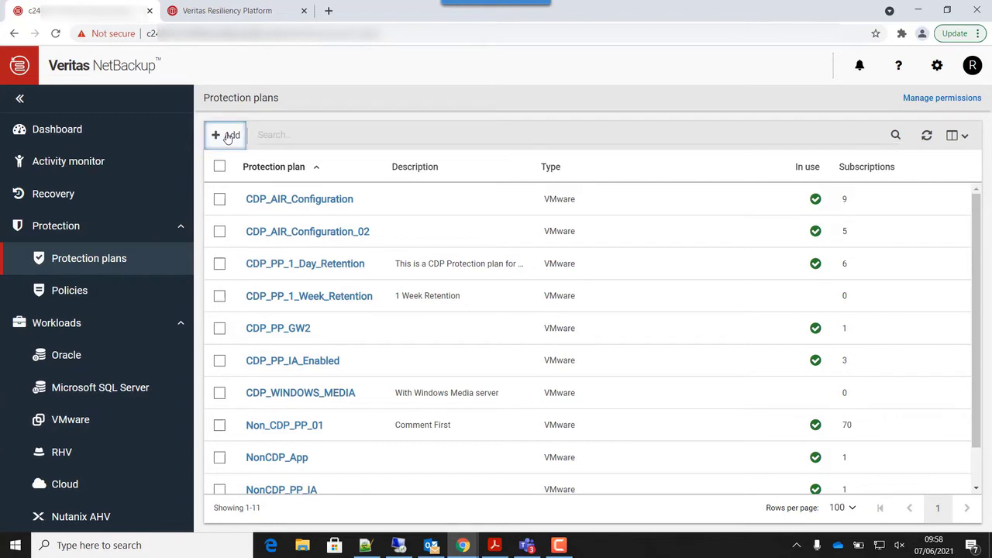
left_click(273, 237)
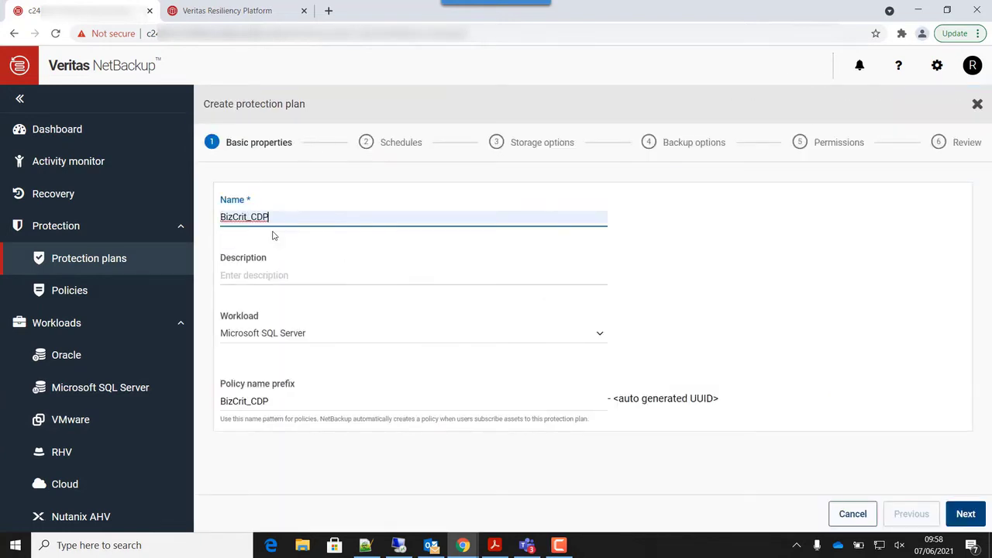
left_click(267, 337)
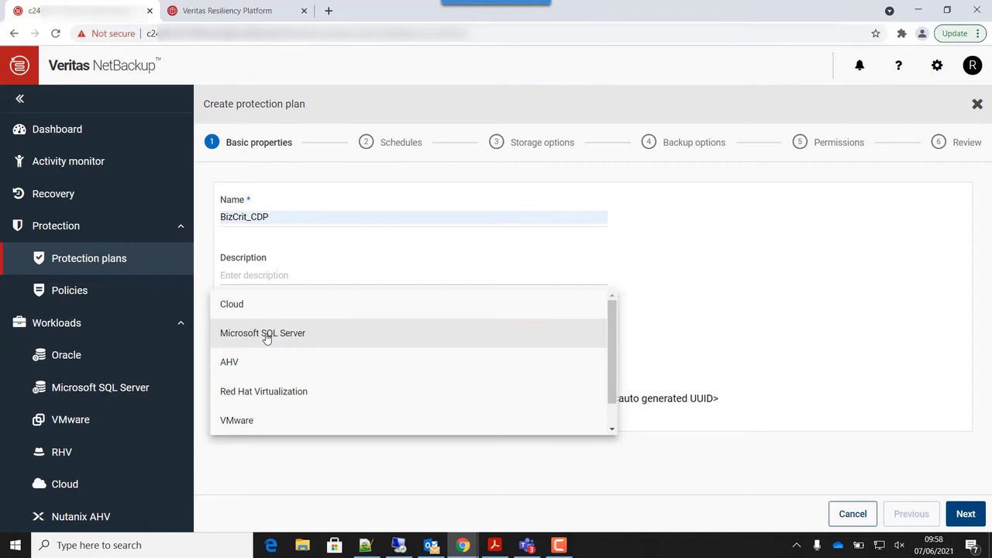
left_click(247, 423)
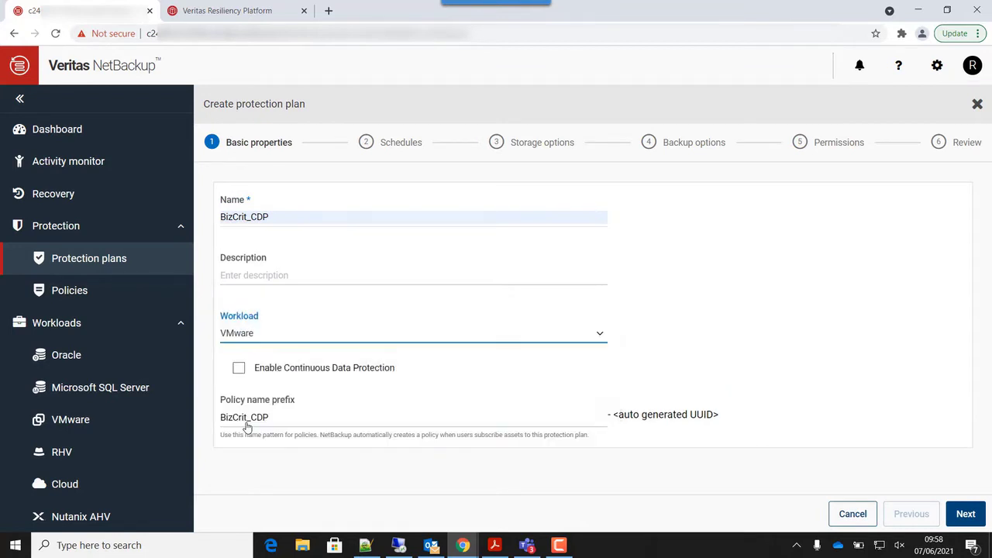
left_click(240, 370)
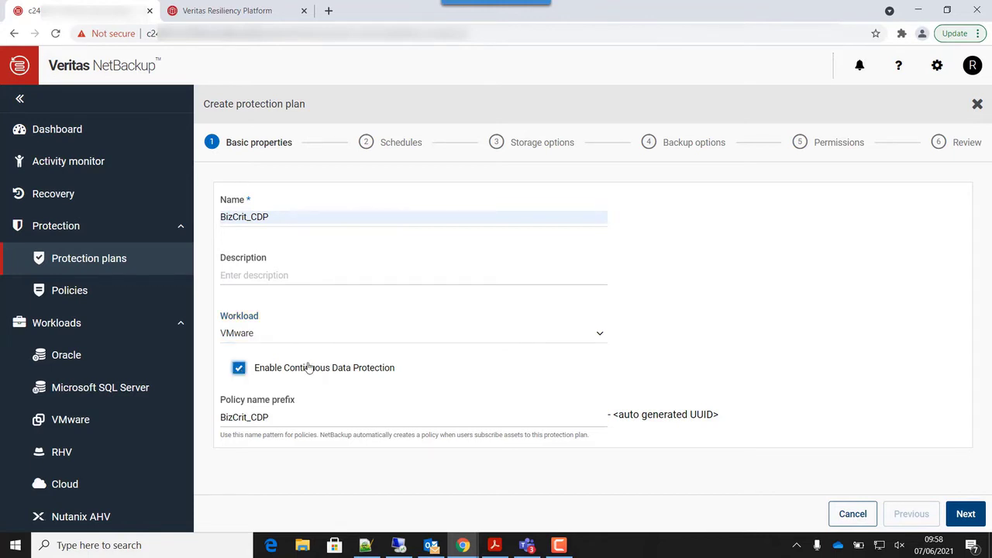
left_click(965, 515)
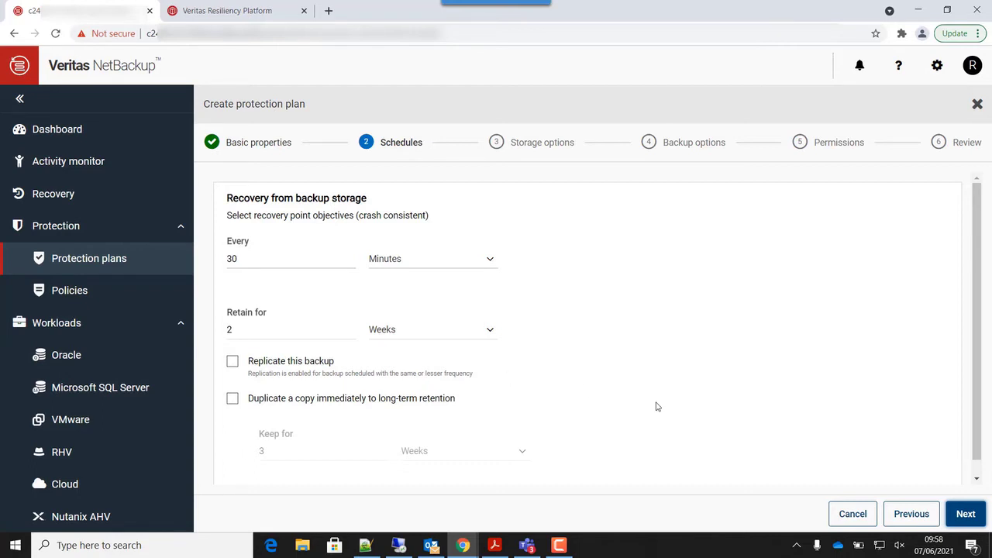
left_click(841, 523)
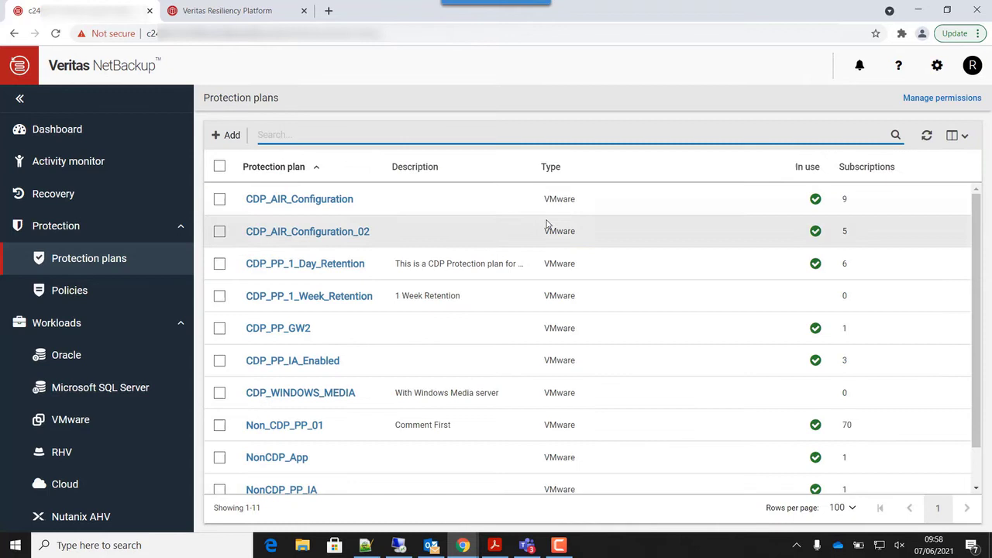
Review the options and schedules of the CDP_AIR_Configuration_02 protection plan and search its protected assets for vrp_1
left_click(292, 232)
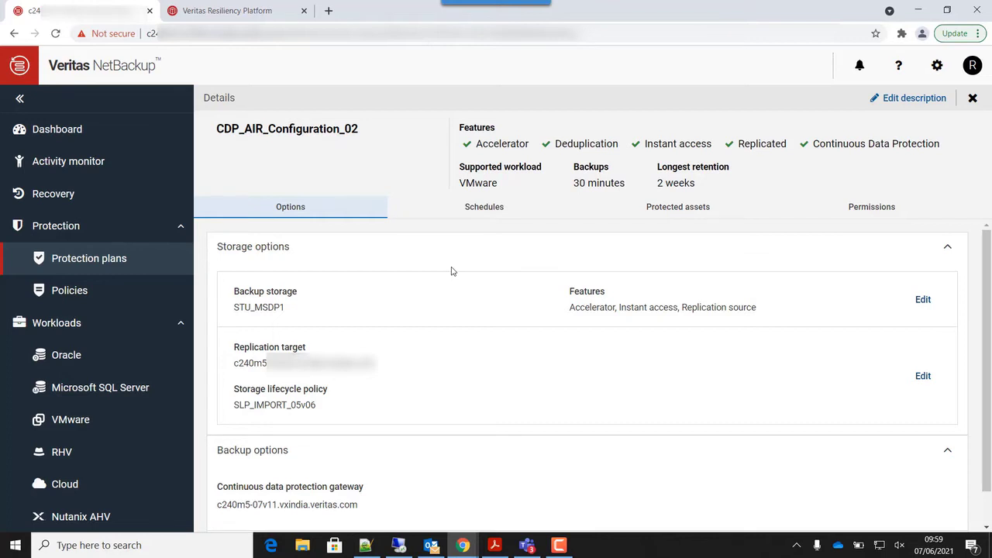
left_click(490, 211)
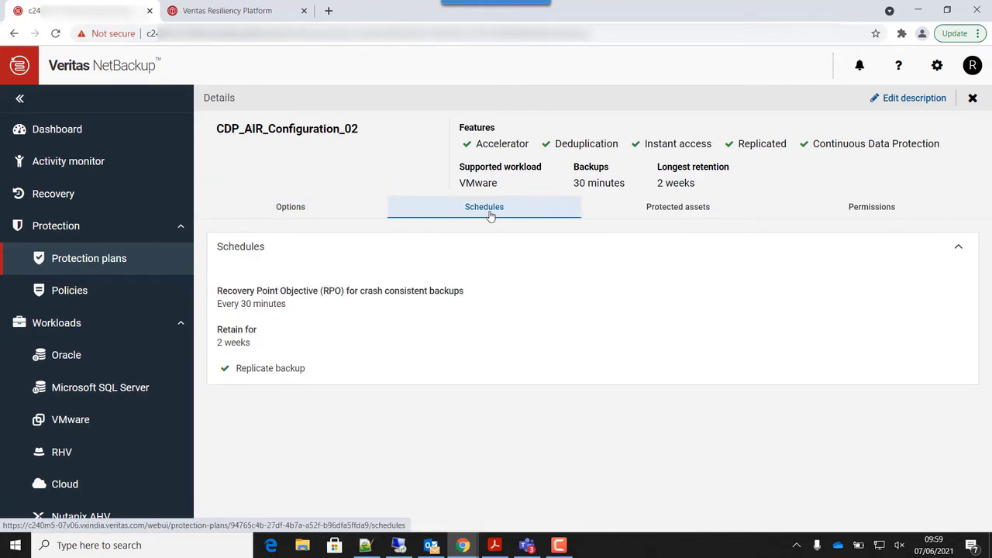
left_click(641, 219)
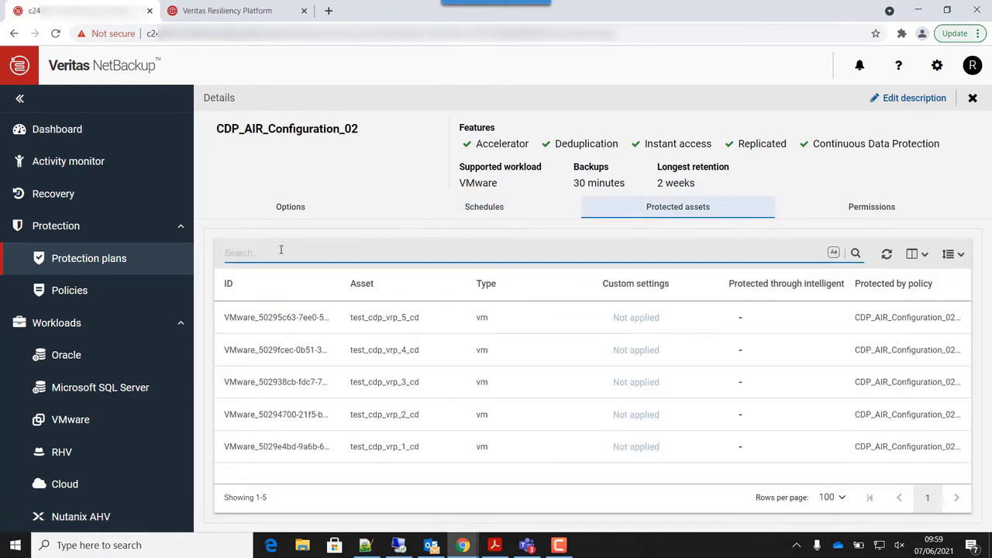
type("vrp_1")
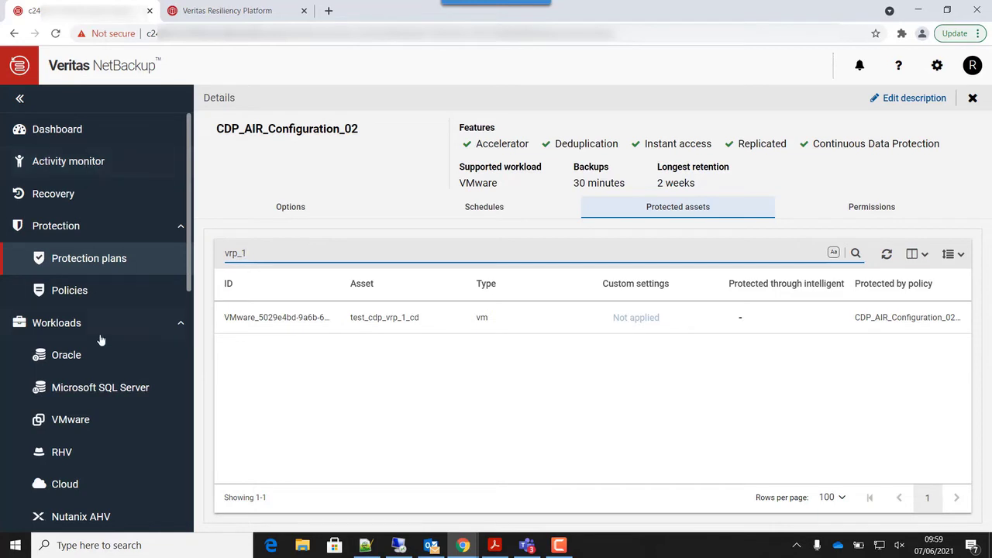
Search the VMware virtual machines for vrp_1 and view the recovery points of test_cdp_vrp_1_cd
left_click(89, 421)
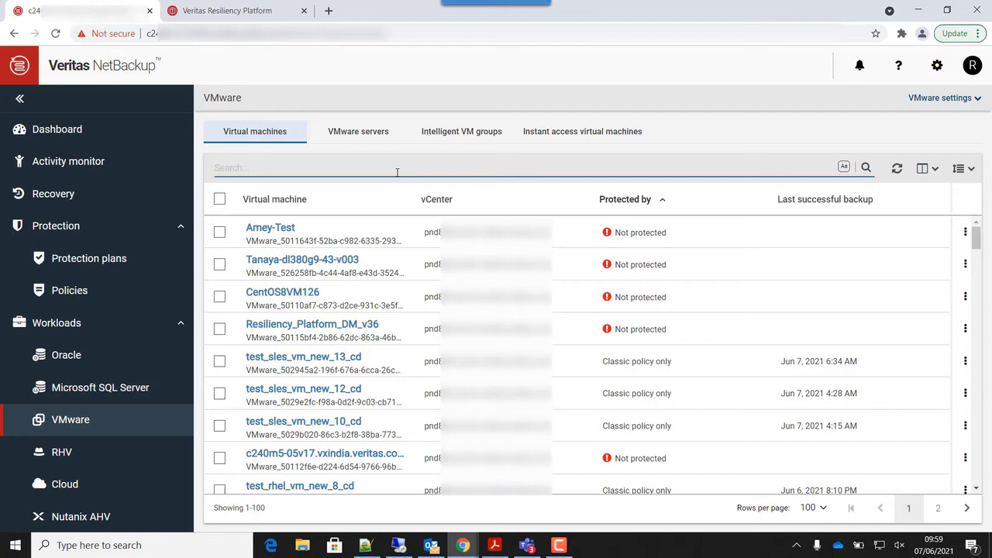
type("vr")
type("p.")
type("1")
key("Return")
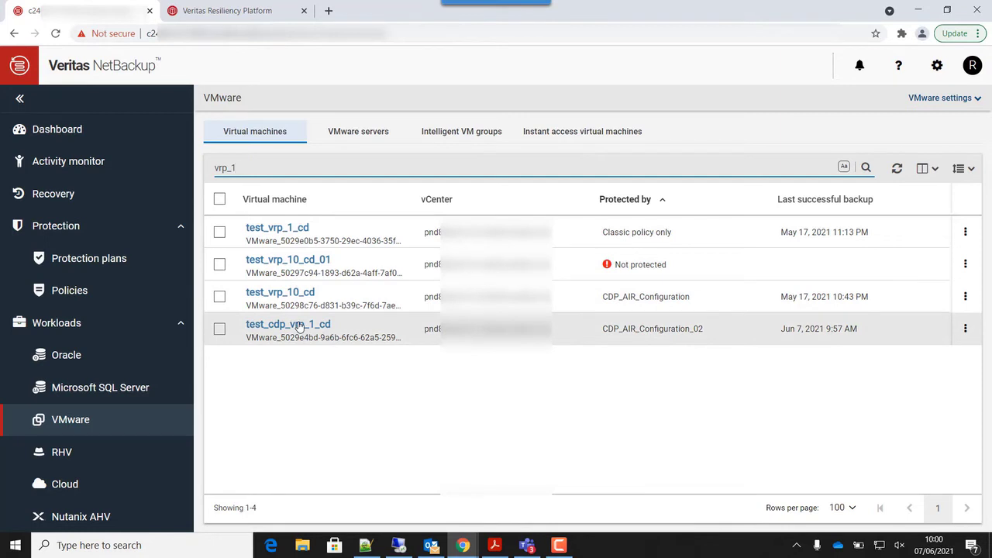
left_click(299, 325)
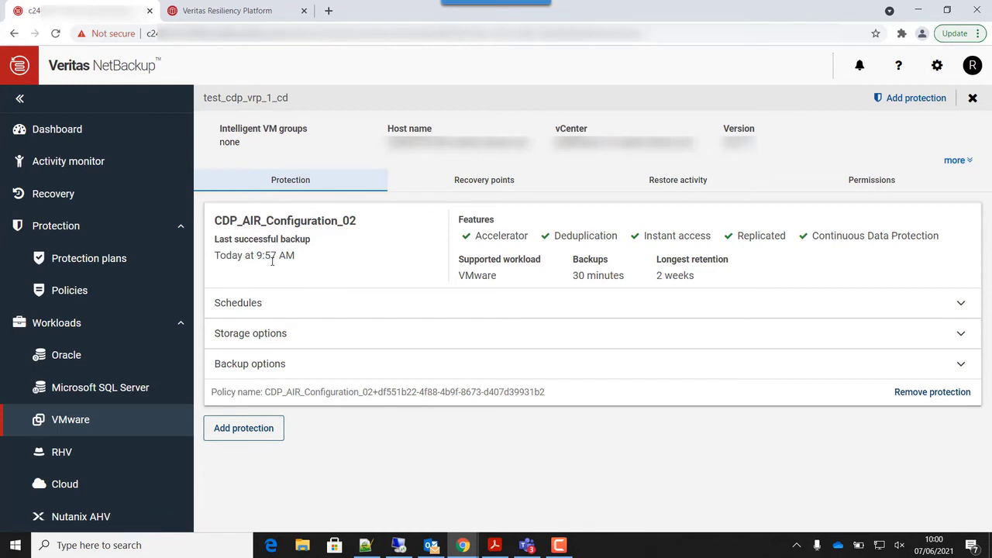
left_click(467, 187)
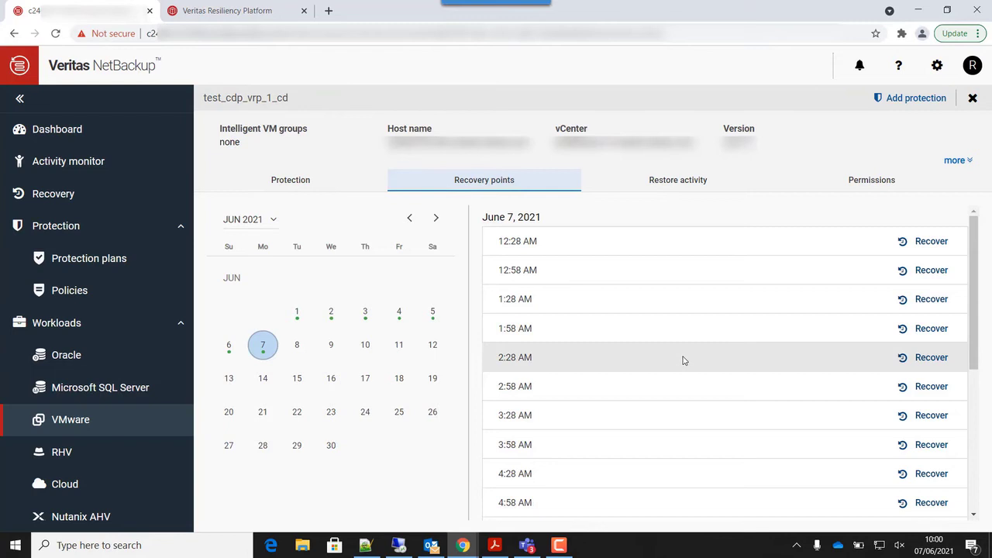
Search the activity monitor jobs for vrp_1 and widen the End time column to read the full times
left_click(87, 162)
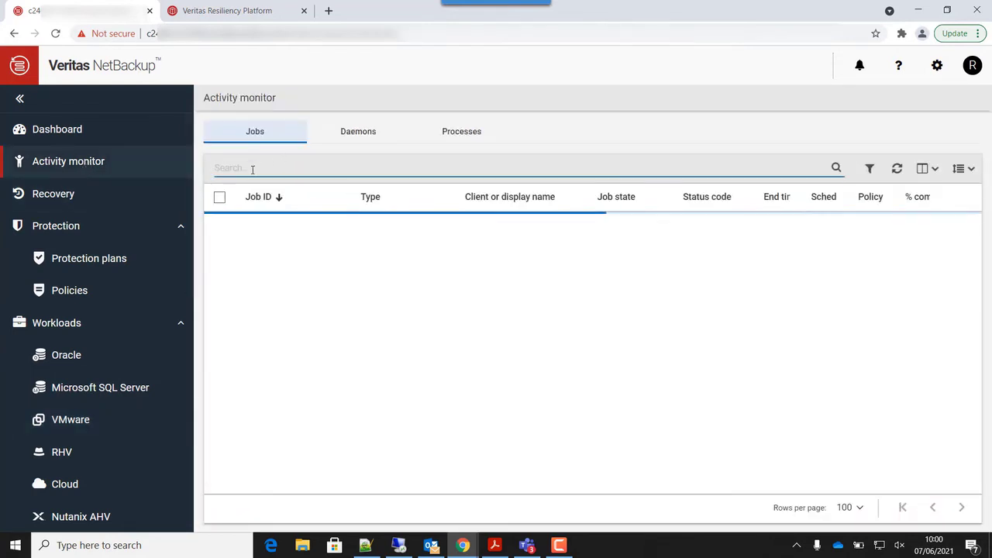
type("vrp")
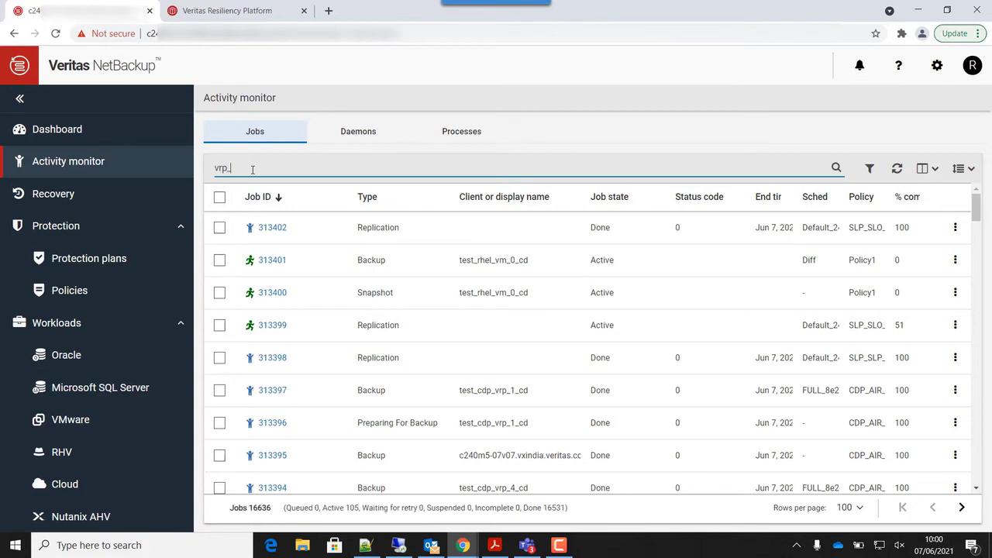
type("_1")
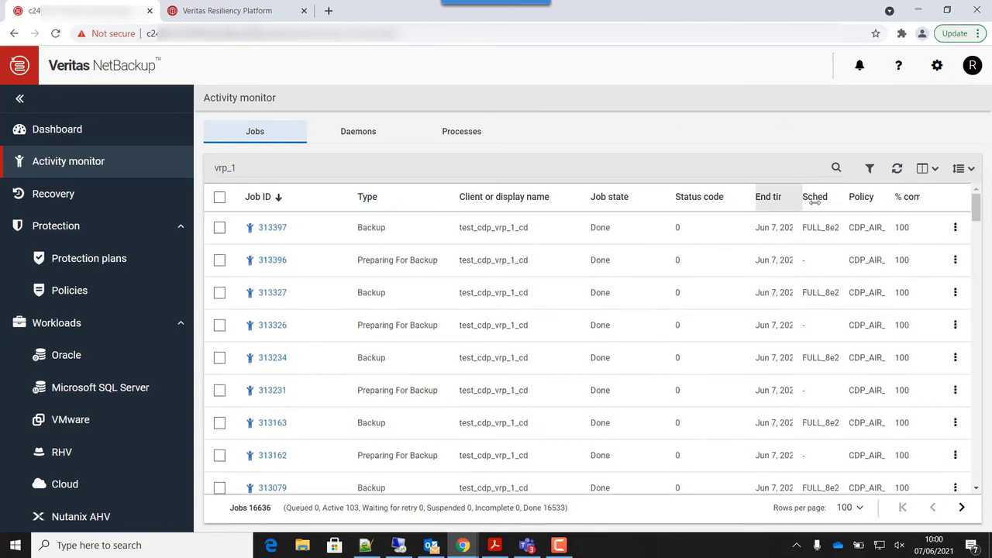
left_click_drag(814, 200, 848, 206)
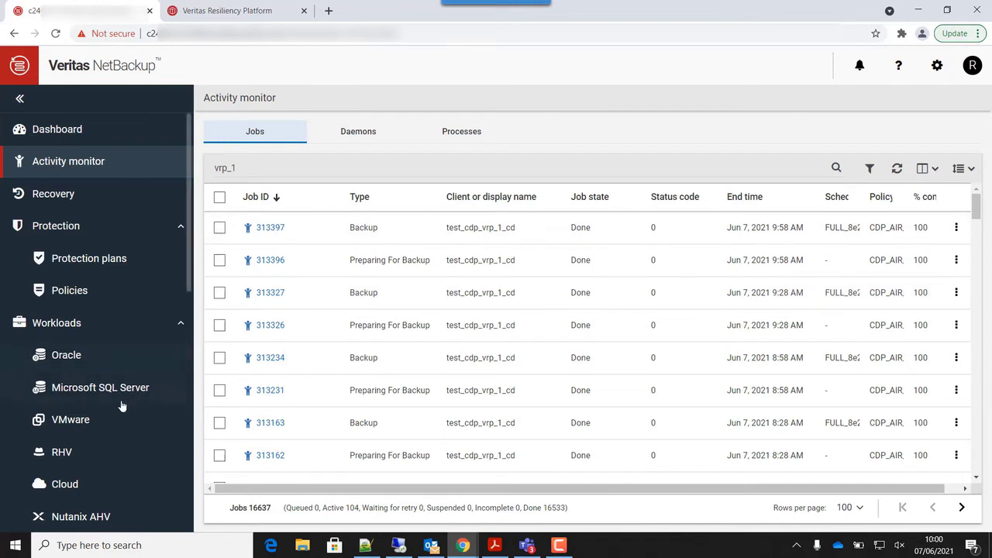
Return to the VMware virtual machines, search for vrp_1, and open the details of test_cdp_vrp_1_cd
left_click(96, 421)
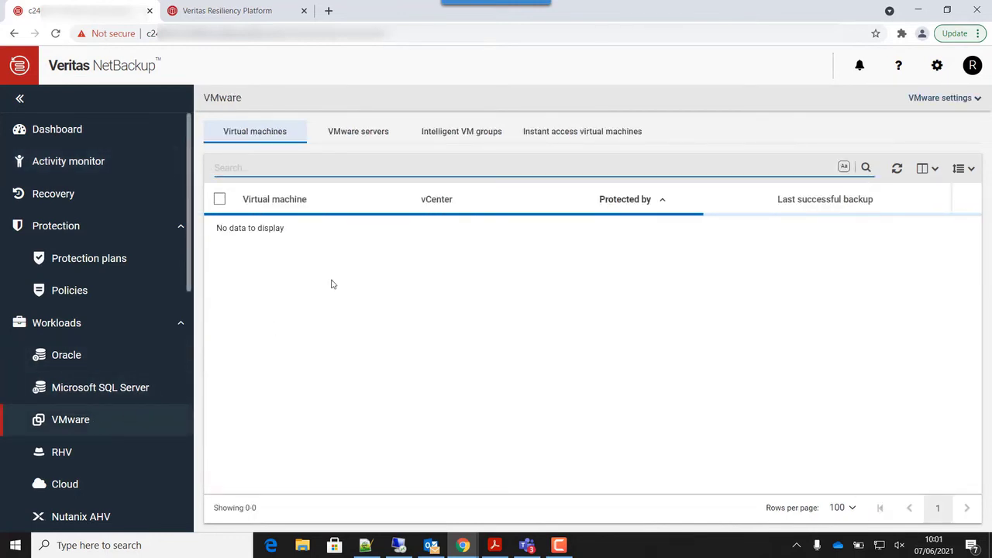
type("vrp")
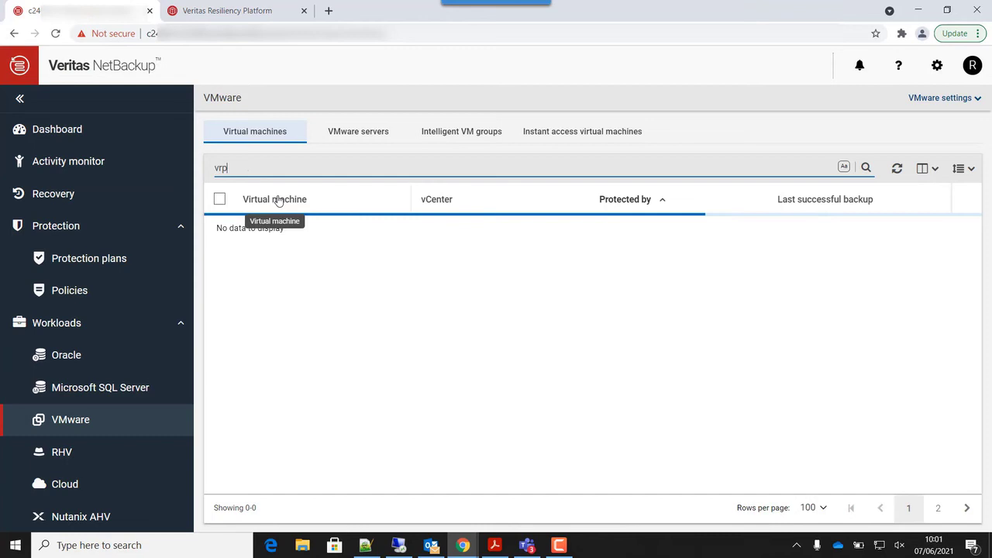
type(".1")
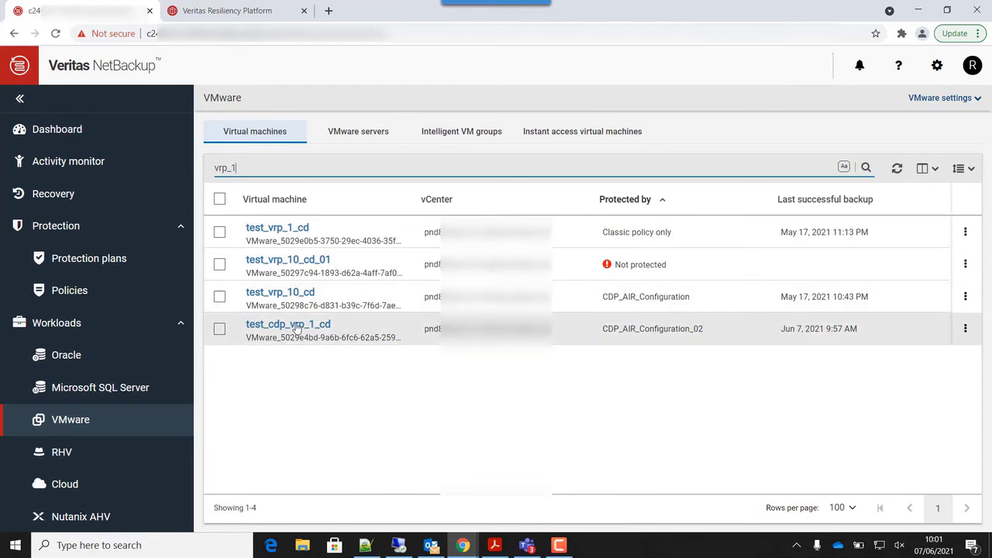
left_click(297, 329)
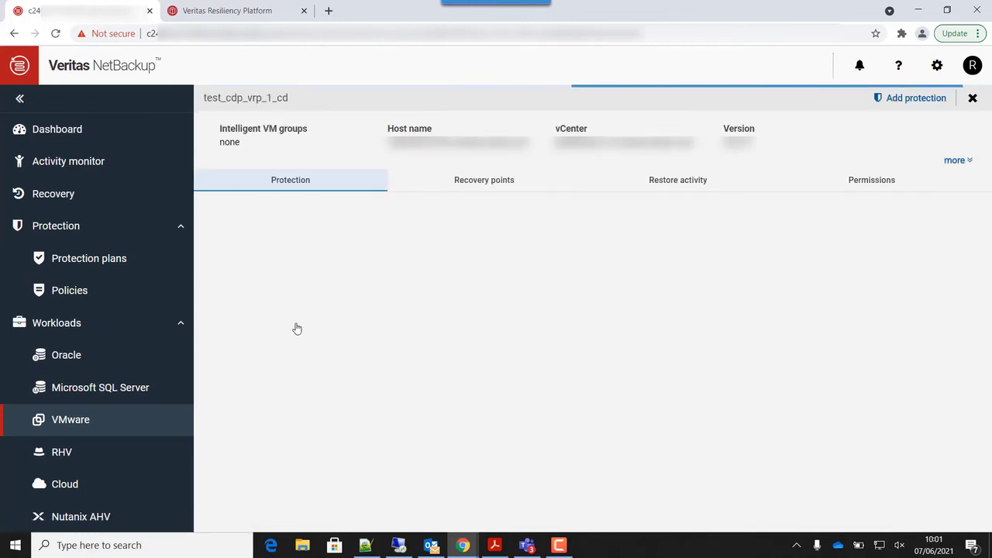
View the June 4, 2021 recovery points of test_cdp_vrp_1_cd and show the recovery options for the first 5:27 PM point
left_click(514, 183)
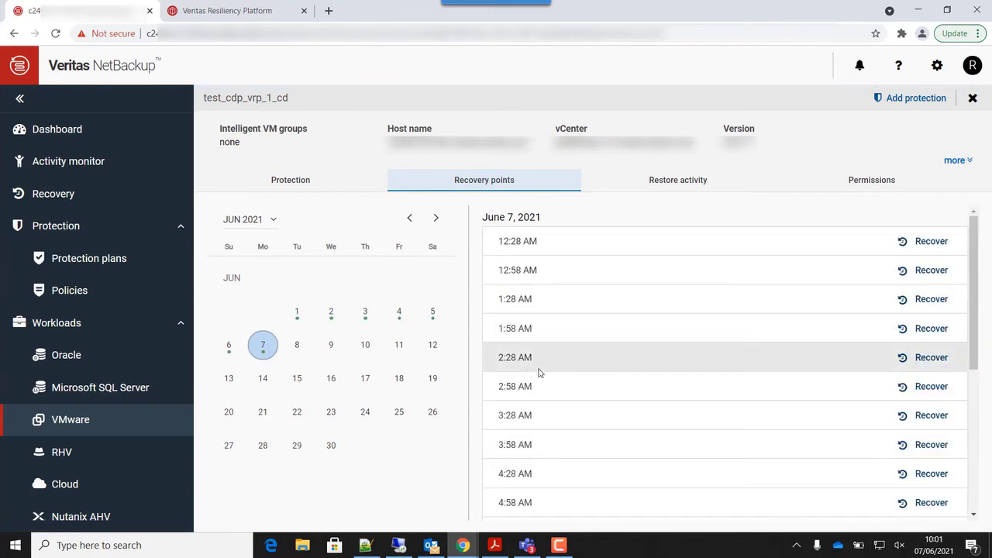
left_click(399, 314)
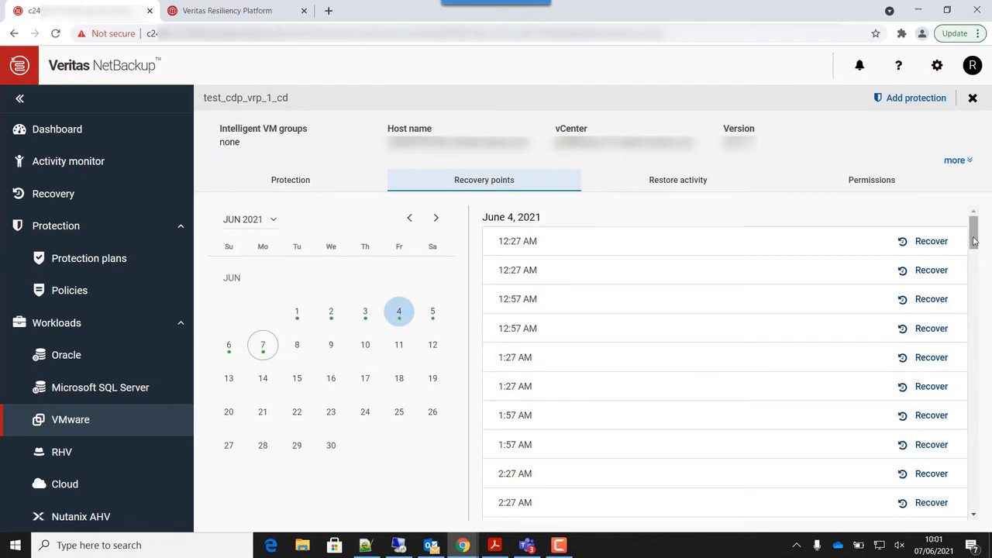
left_click_drag(974, 240, 986, 427)
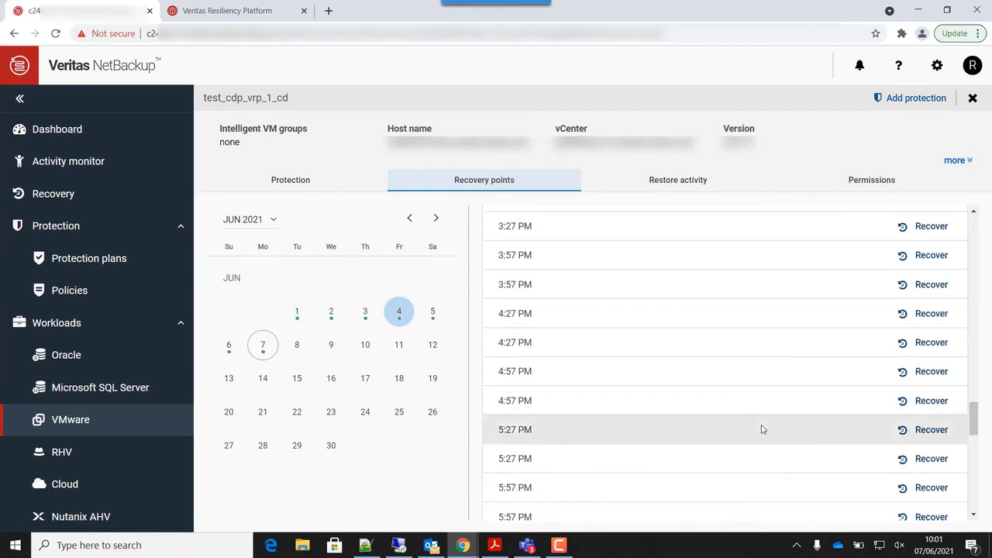
left_click(926, 429)
left_click_drag(976, 419, 976, 444)
scroll(905, 288, "up", 3)
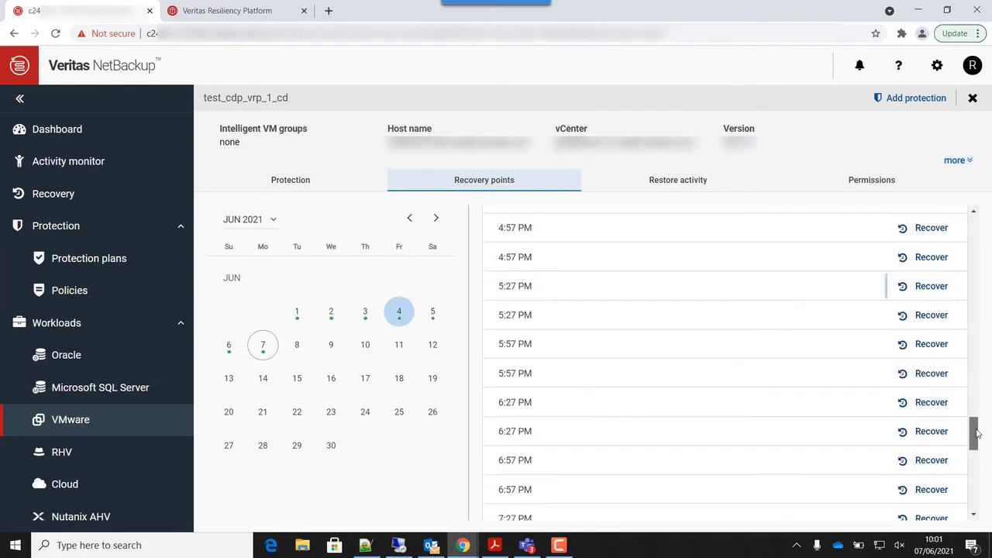
left_click(923, 287)
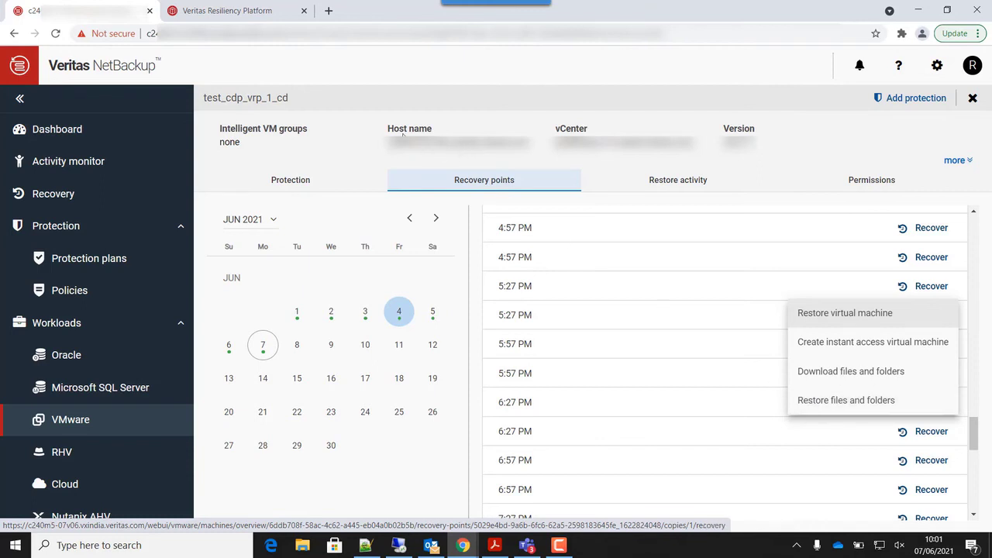
Switch to Veritas Resiliency Platform, search the resiliency groups for vrp_1, and open CDP_AIR_VM_TEST_CDP_VRP_1_CD
left_click(232, 13)
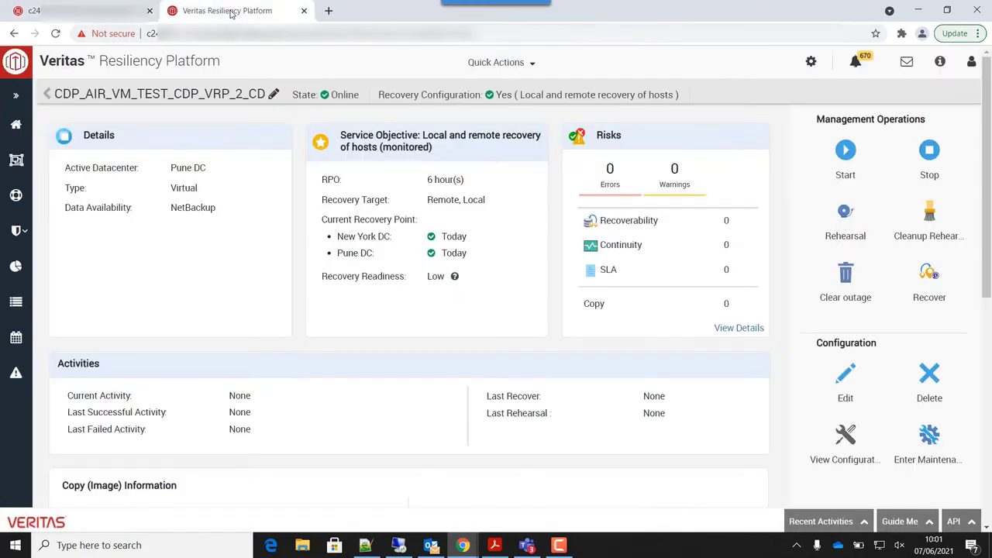
left_click(45, 94)
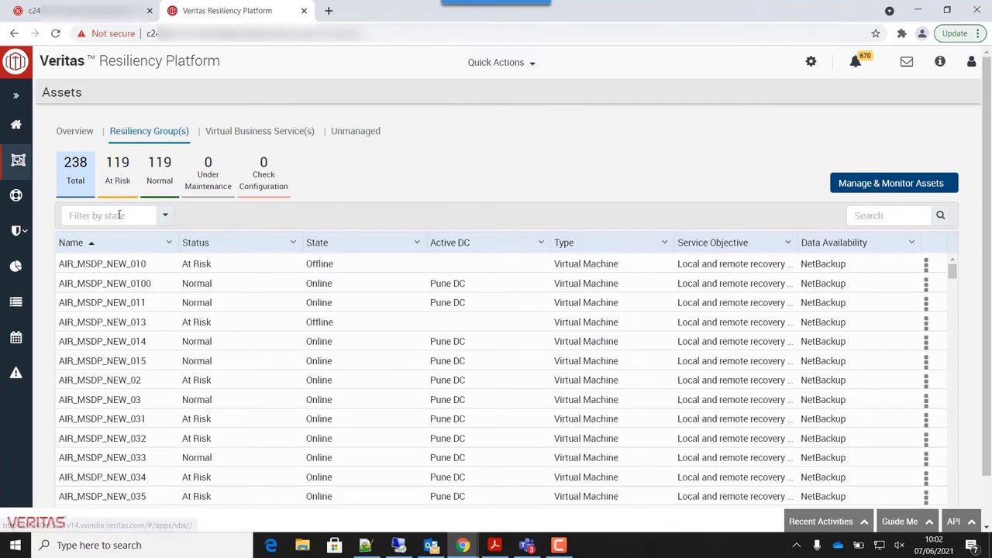
left_click(868, 215)
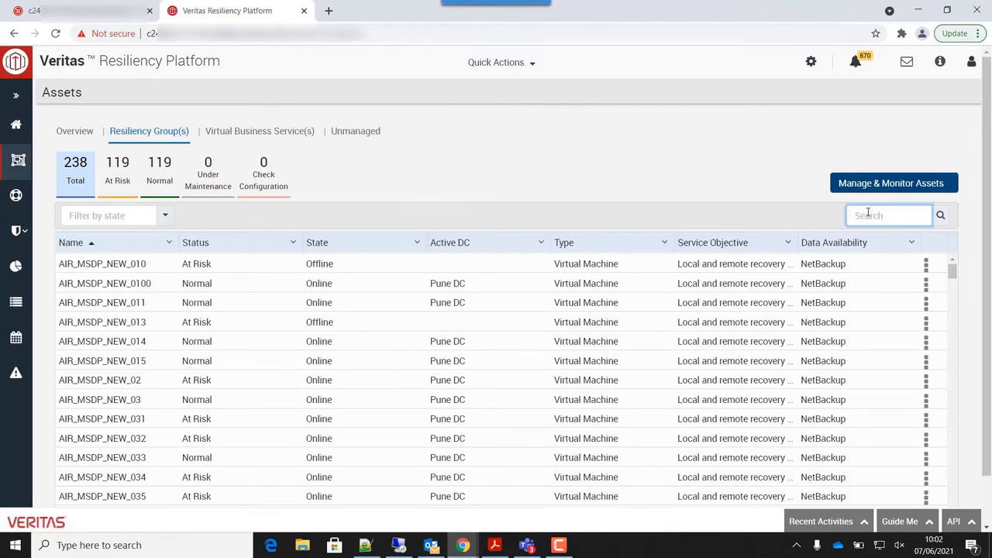
type("vi")
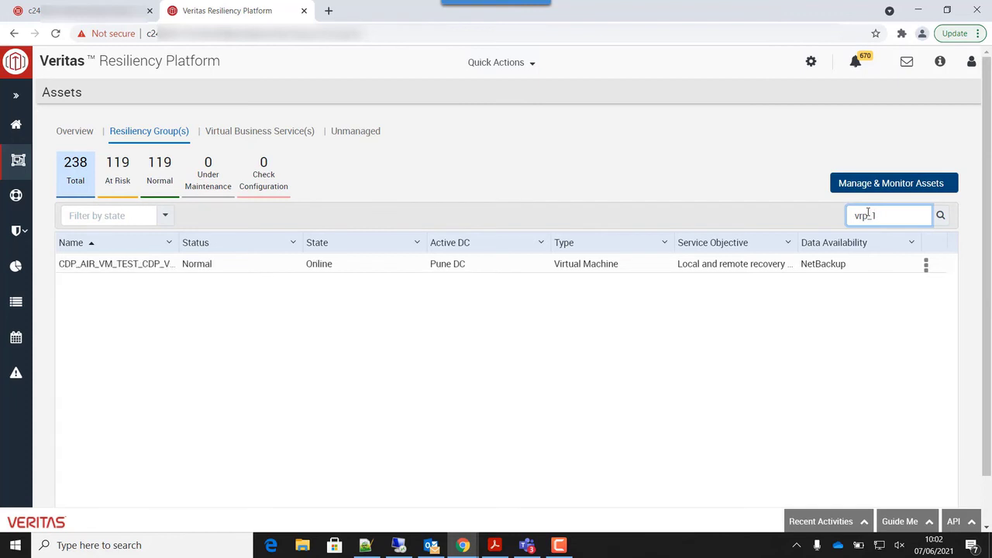
left_click(135, 265)
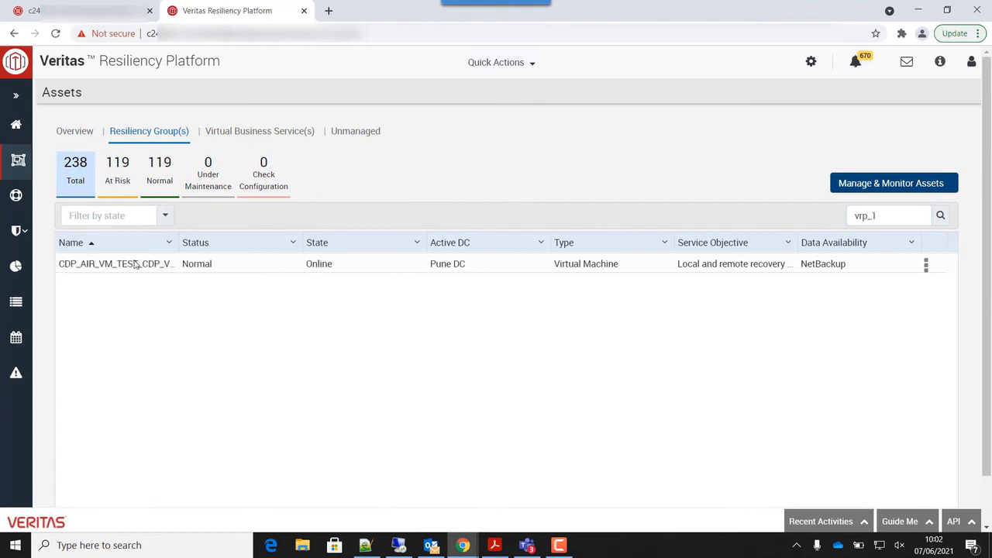
left_click(135, 264)
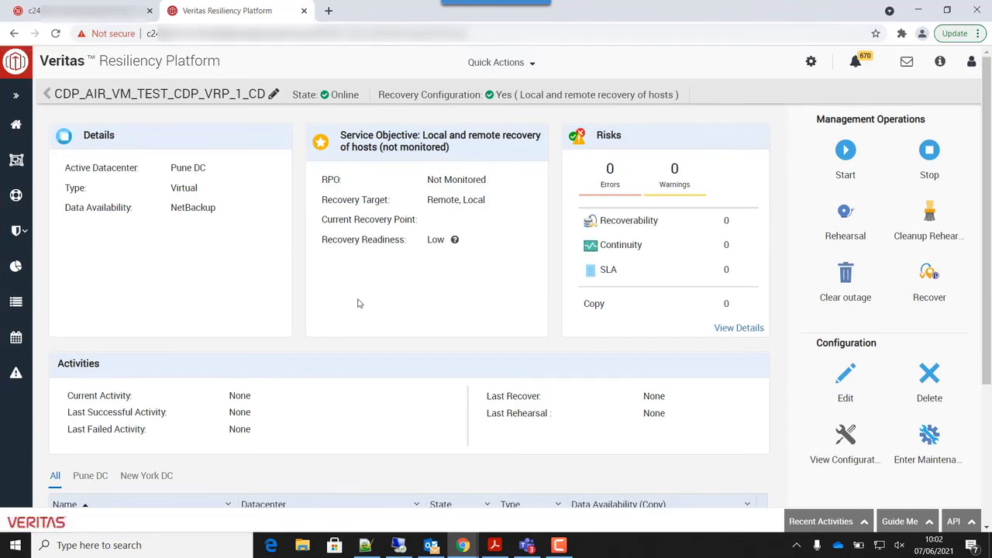
Examine the resiliency group's copy image information for the New York DC and Pune DC datacenters
scroll(434, 302, "down", 2)
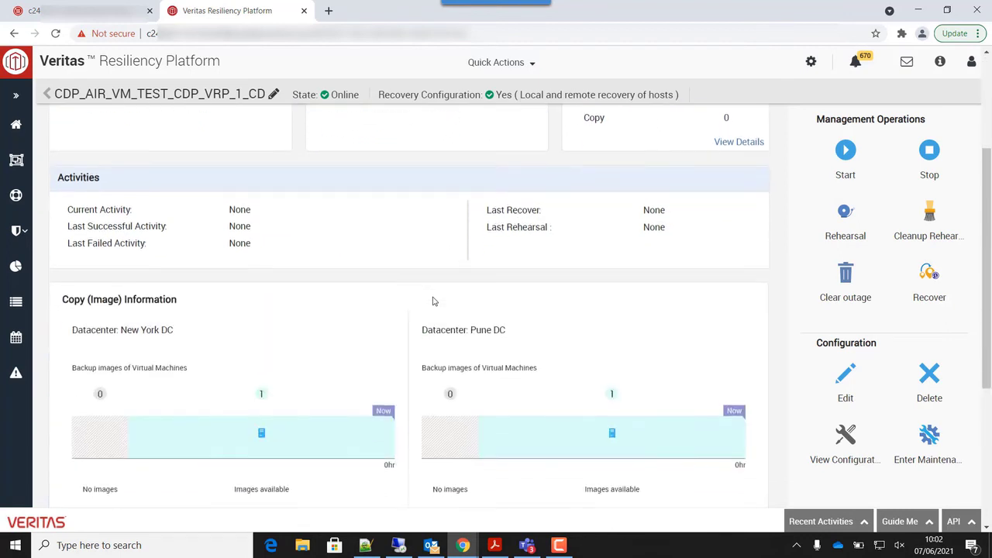
scroll(434, 301, "down", 1)
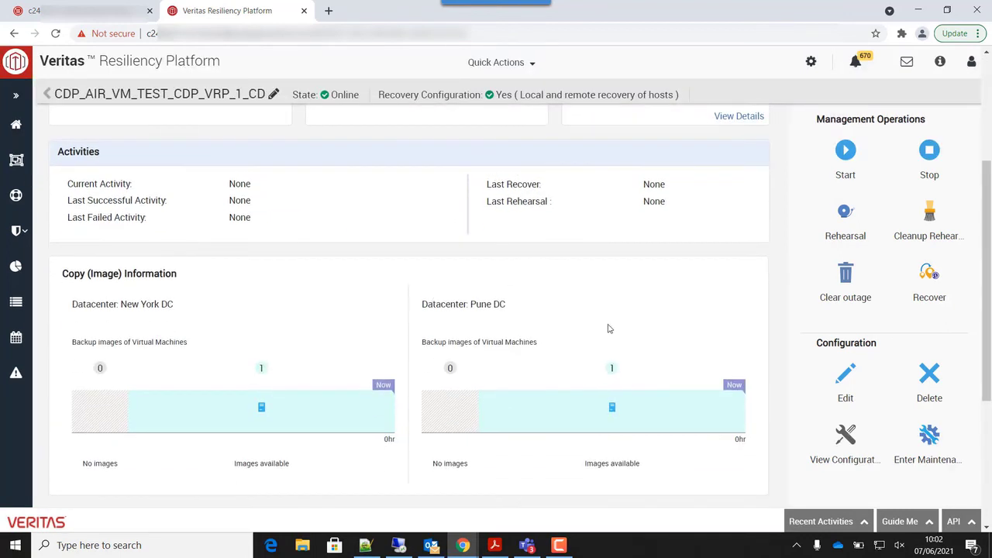
mouse_move(612, 412)
mouse_move(262, 412)
scroll(640, 315, "up", 1)
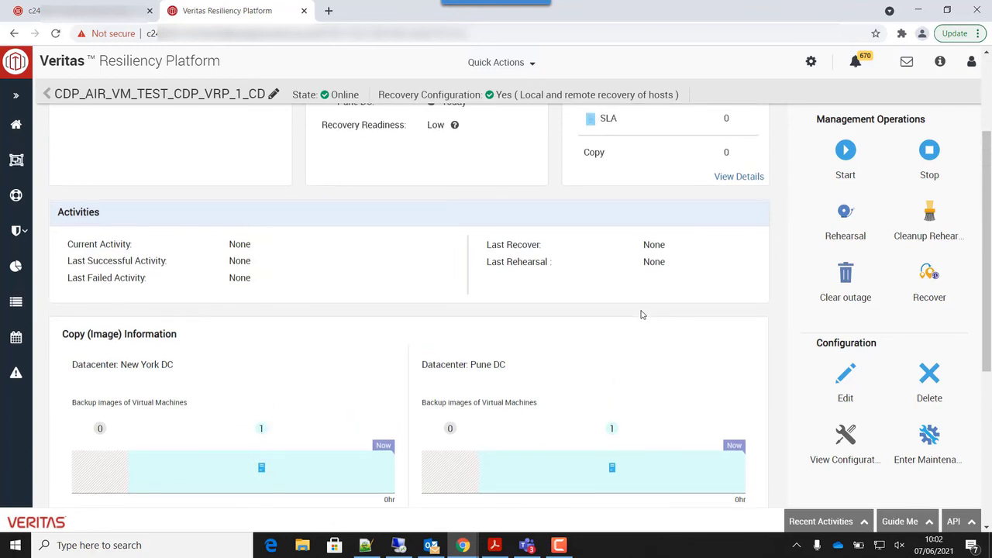
Set up a rehearsal of the resiliency group with New York DC as the target datacenter and the latest image type
left_click(846, 213)
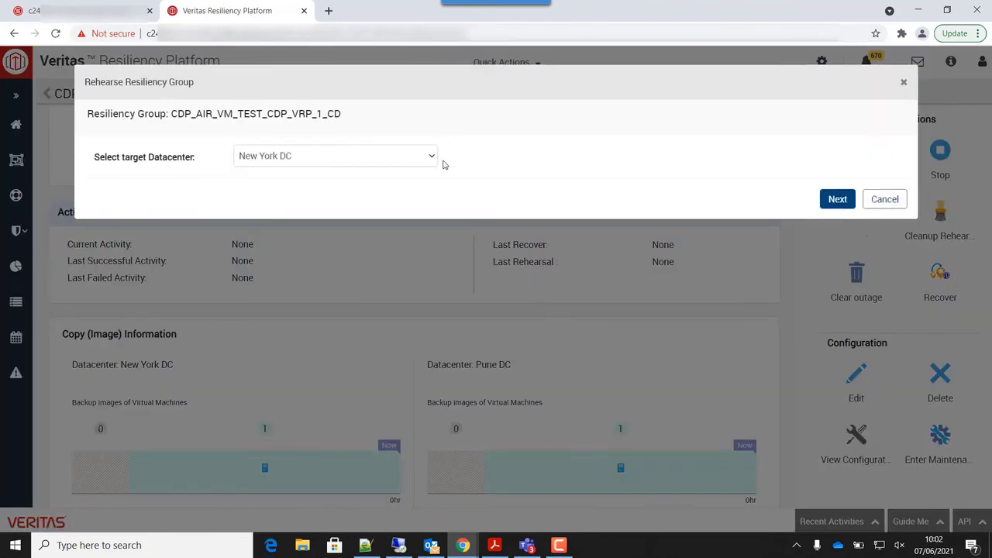
left_click(829, 205)
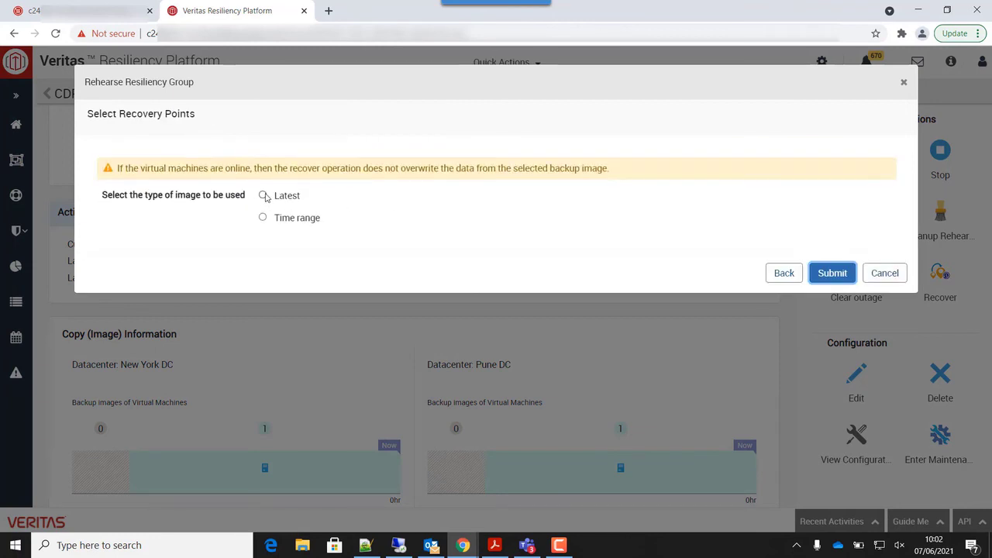
left_click(263, 196)
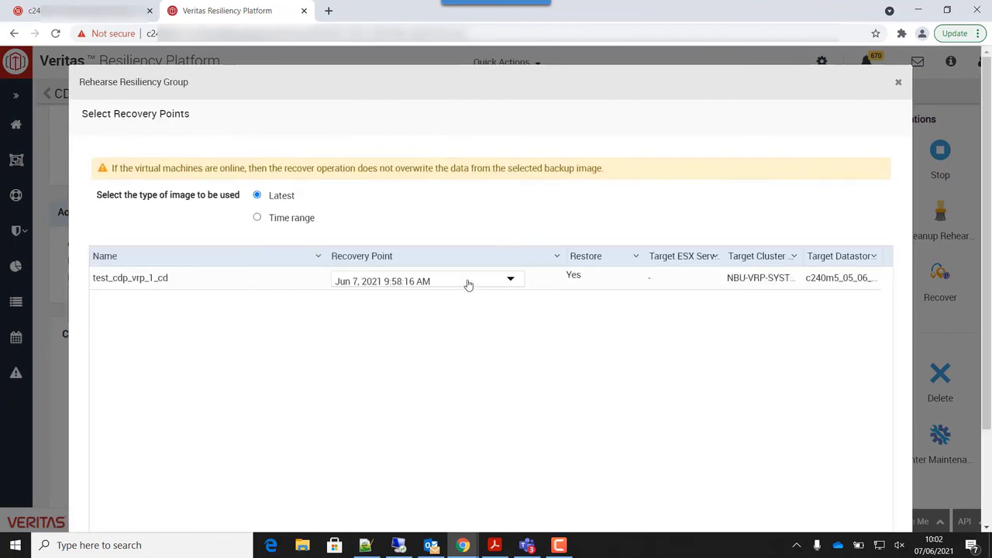
Switch the image type to a time range and search for recovery points within 96 hours of June 7, 2021, 12:00 AM
left_click(259, 218)
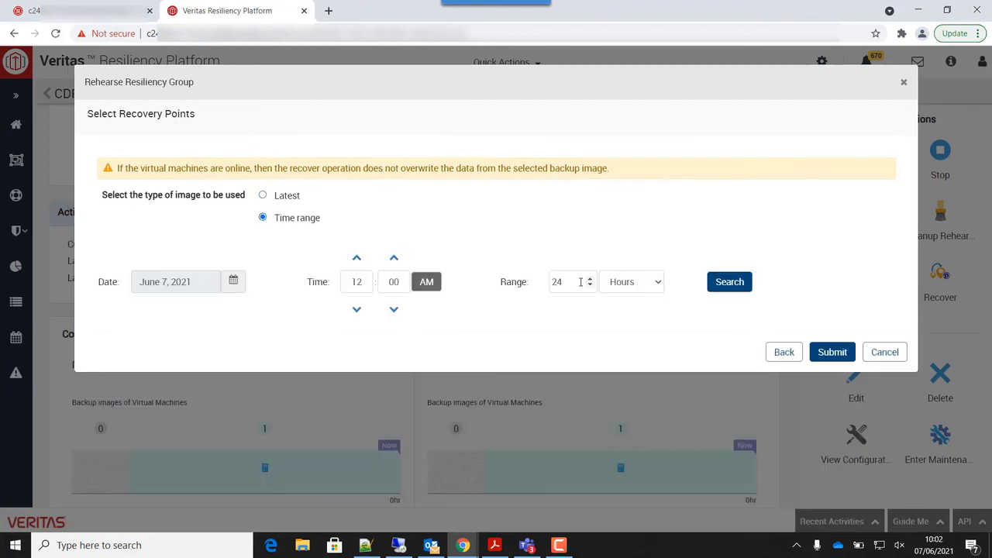
left_click_drag(581, 282, 522, 285)
type("96")
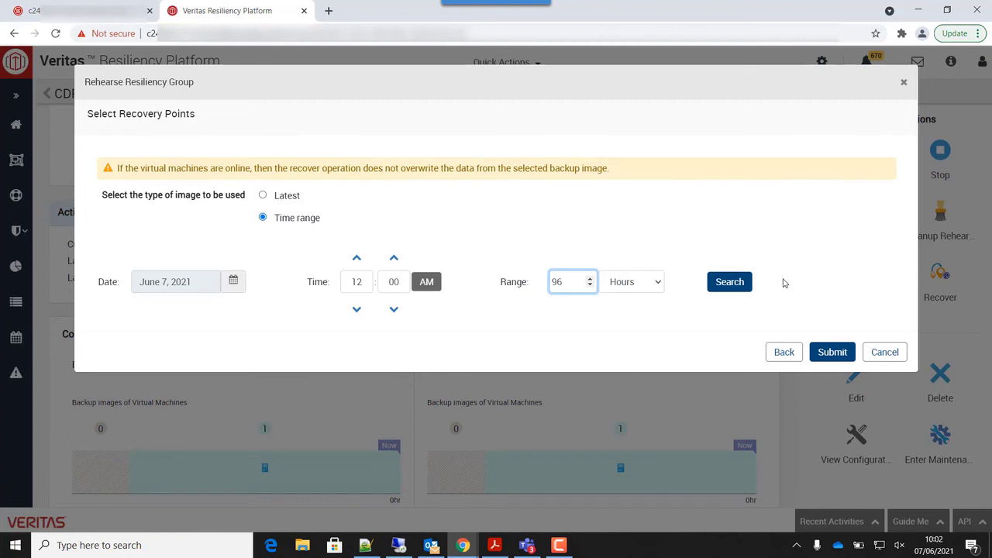
left_click(732, 285)
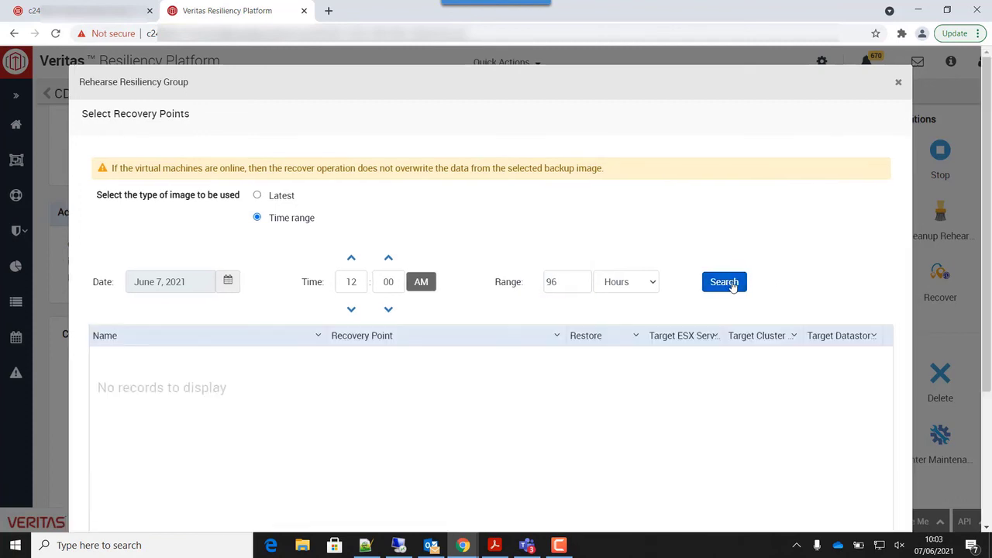
scroll(490, 312, "down", 2)
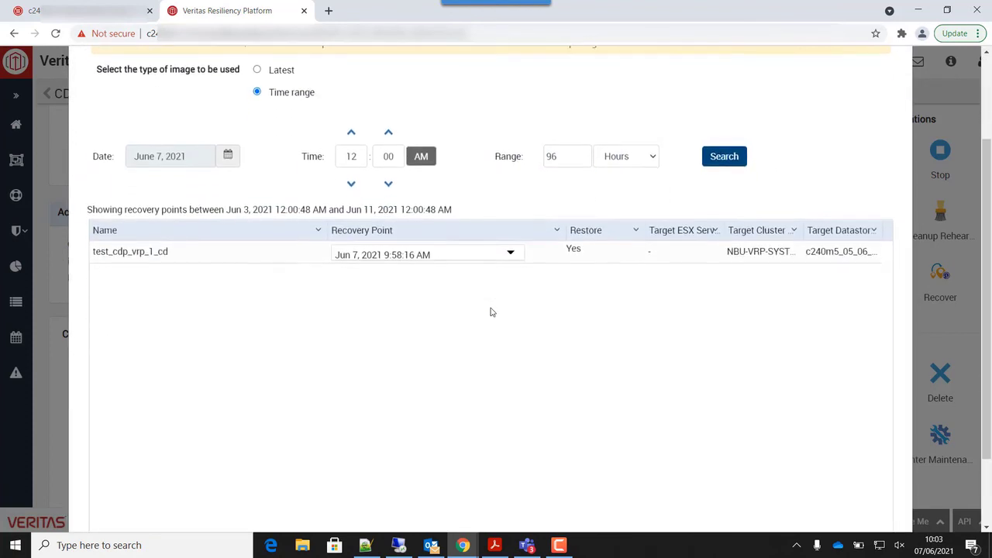
Choose the Jun 4, 2021 5:27:28 PM recovery point for test_cdp_vrp_1_cd in the rehearsal
left_click(512, 254)
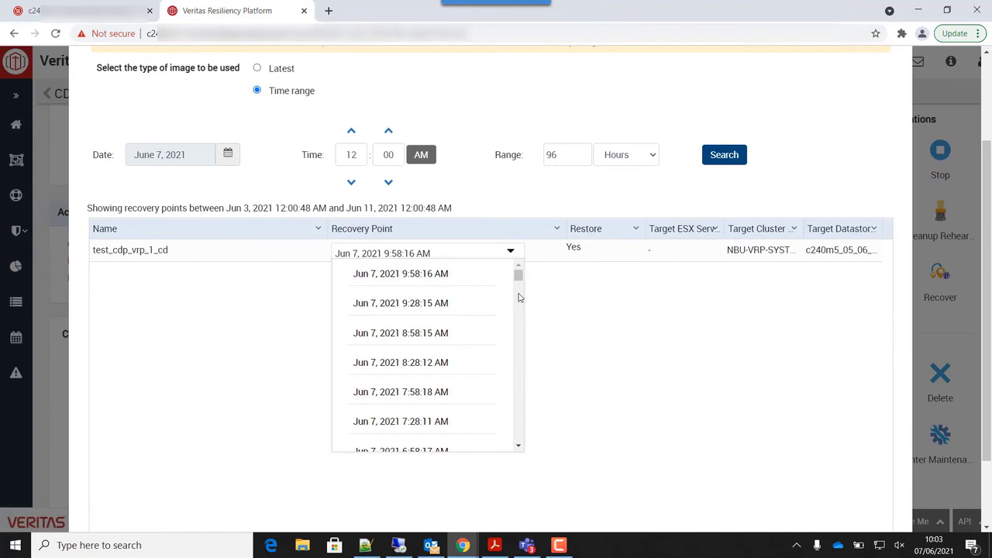
scroll(520, 413, "down", 5)
scroll(520, 413, "down", 10)
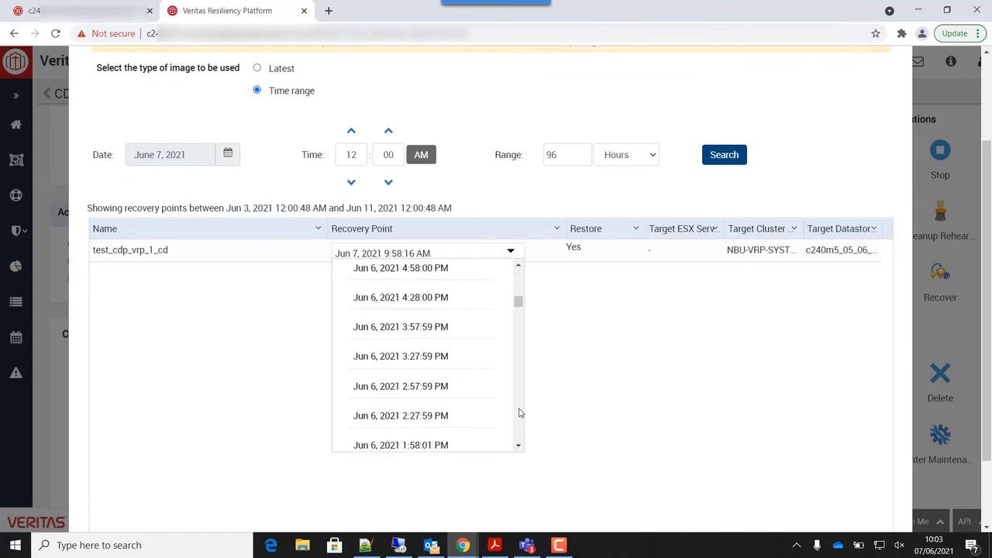
scroll(520, 413, "down", 15)
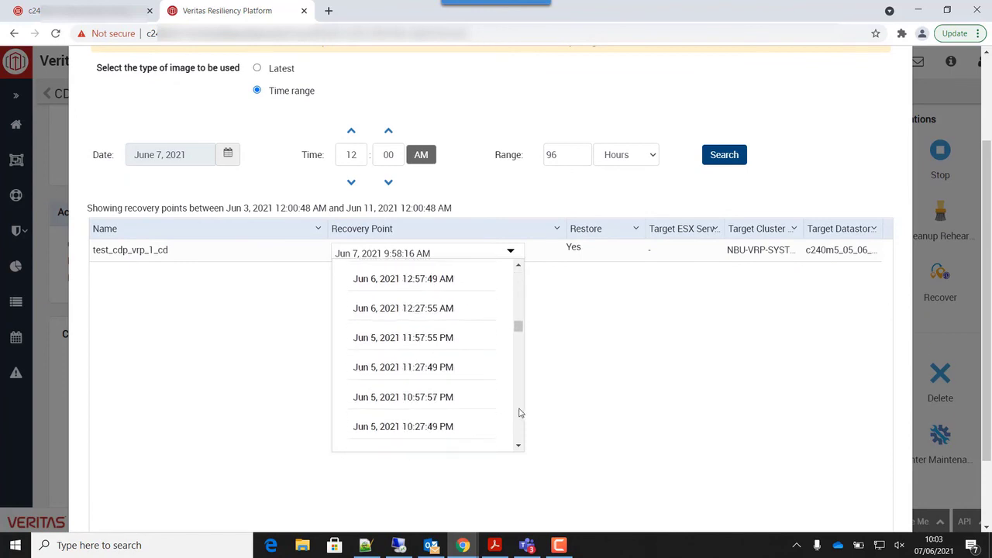
scroll(520, 413, "down", 6)
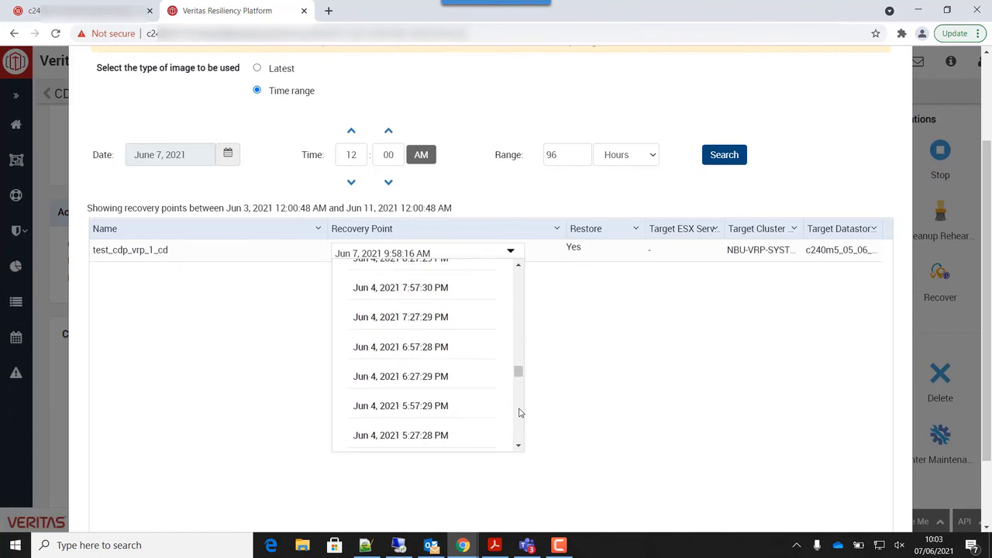
left_click(399, 436)
scroll(513, 299, "down", 1)
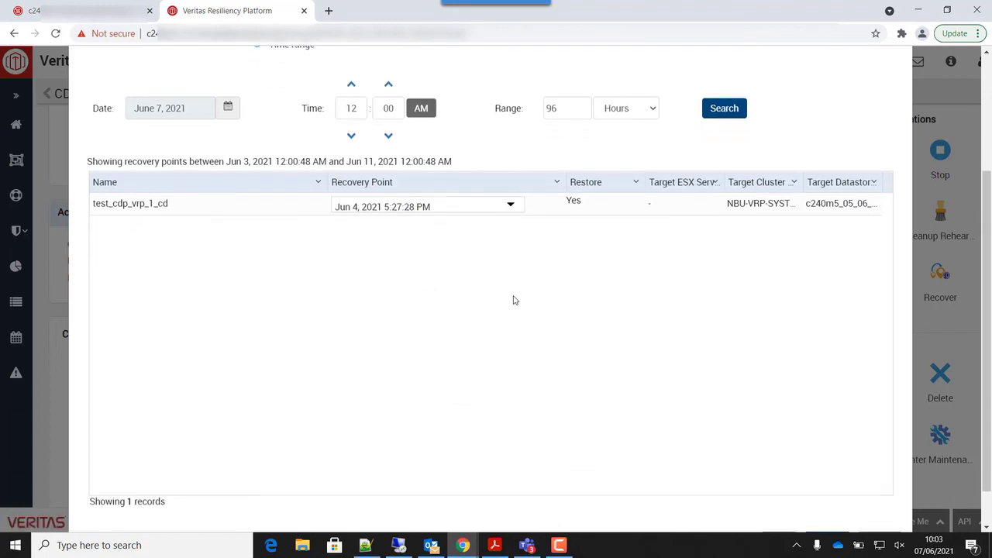
scroll(512, 299, "down", 1)
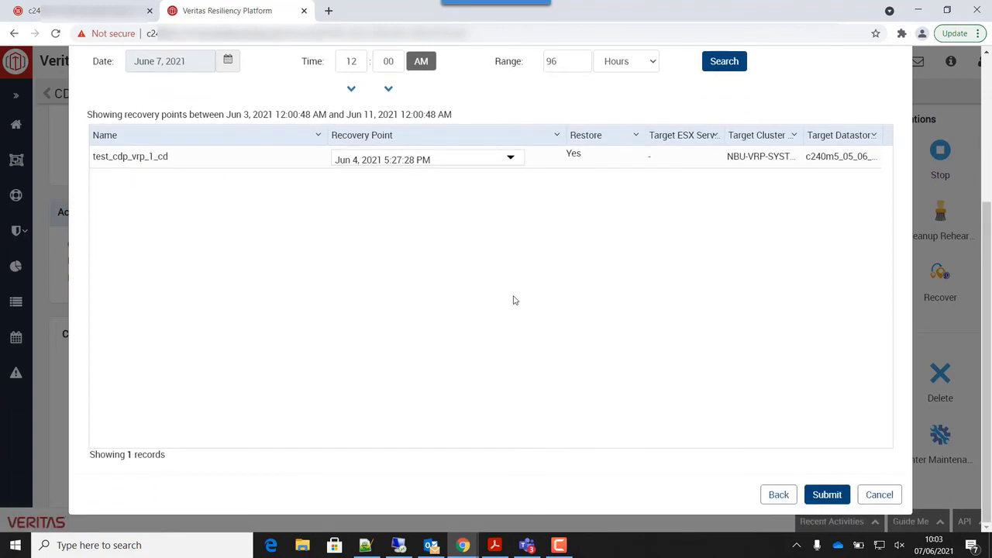